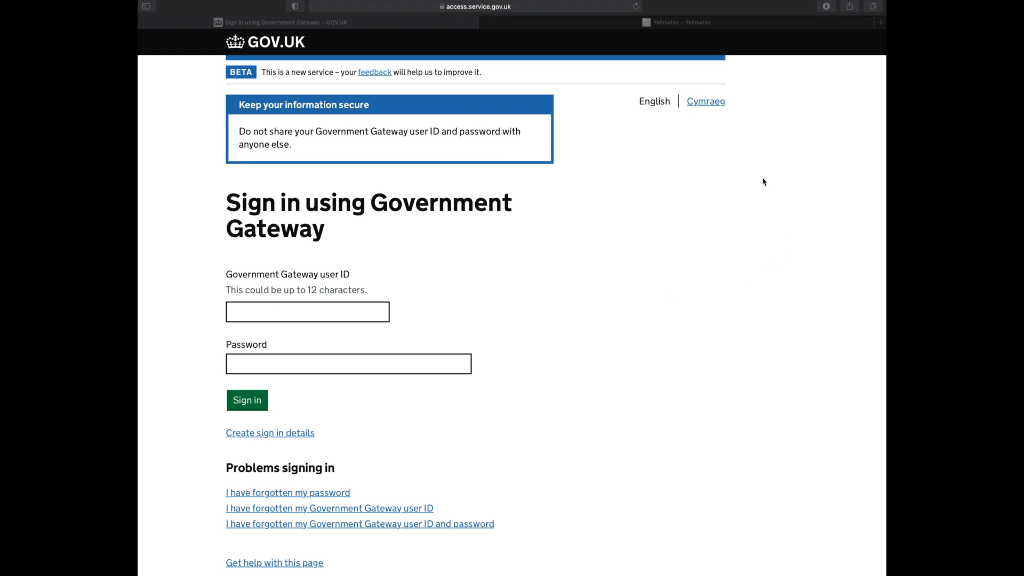
Switch to the Yellowtax browser tab.
left_click(684, 27)
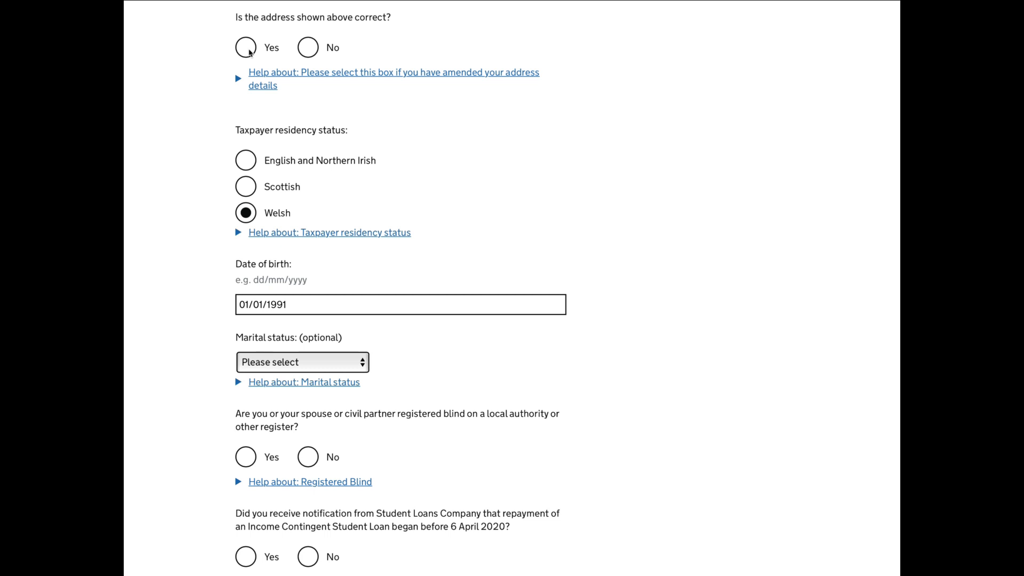
Confirm that the address shown is correct and answer No to being registered blind.
left_click(249, 51)
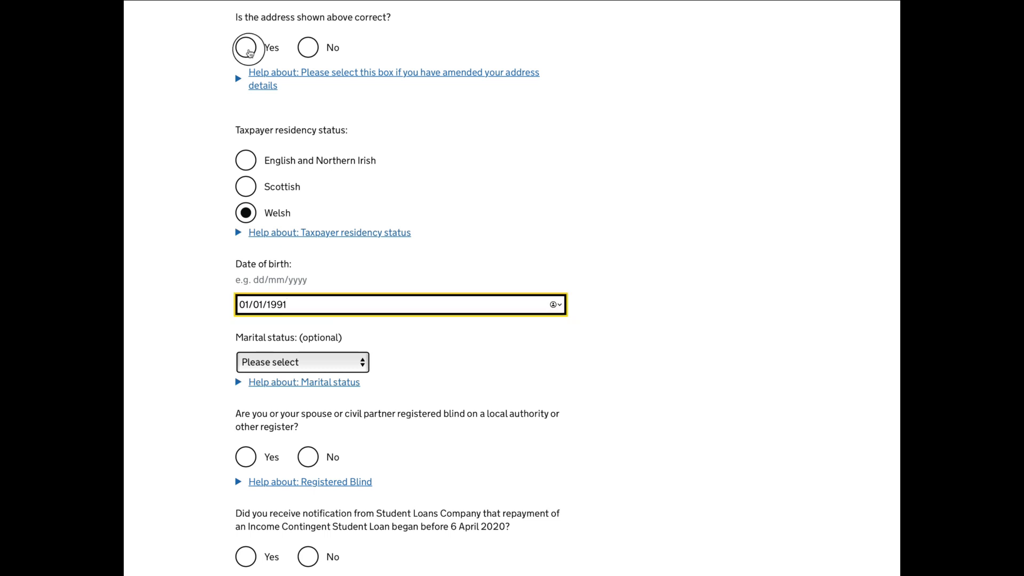
left_click(249, 51)
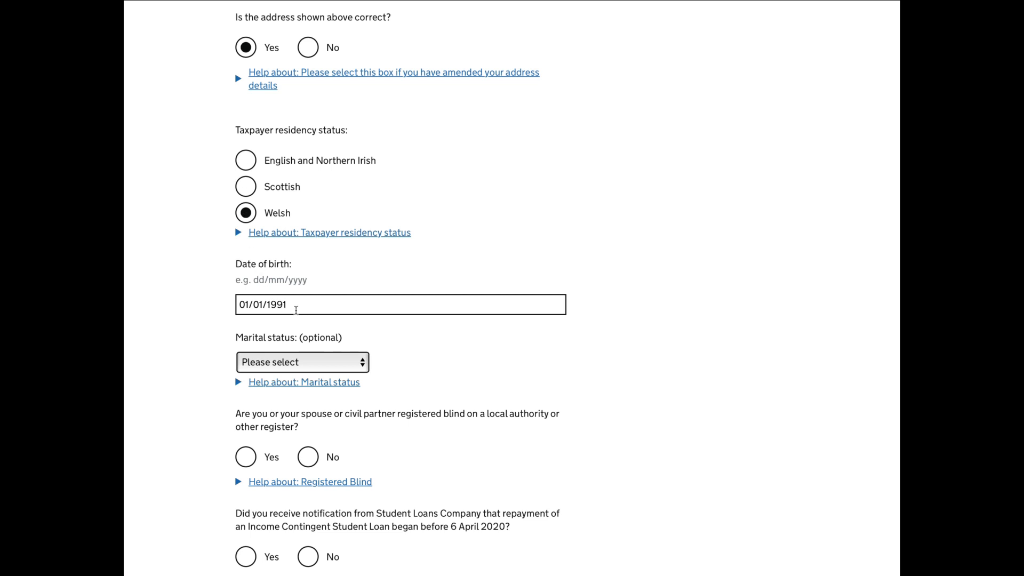
scroll(296, 310, "down", 2)
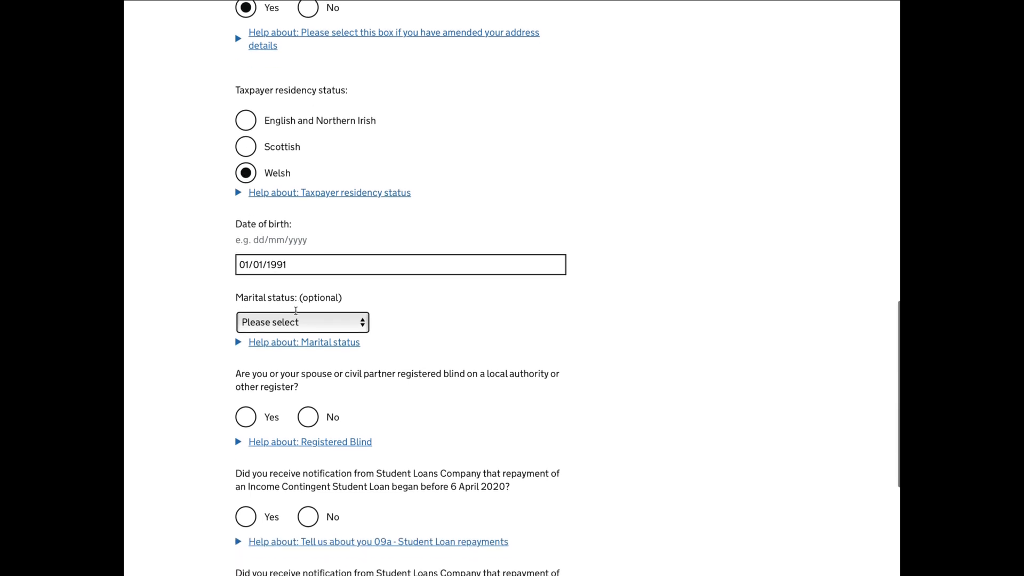
scroll(297, 314, "down", 1)
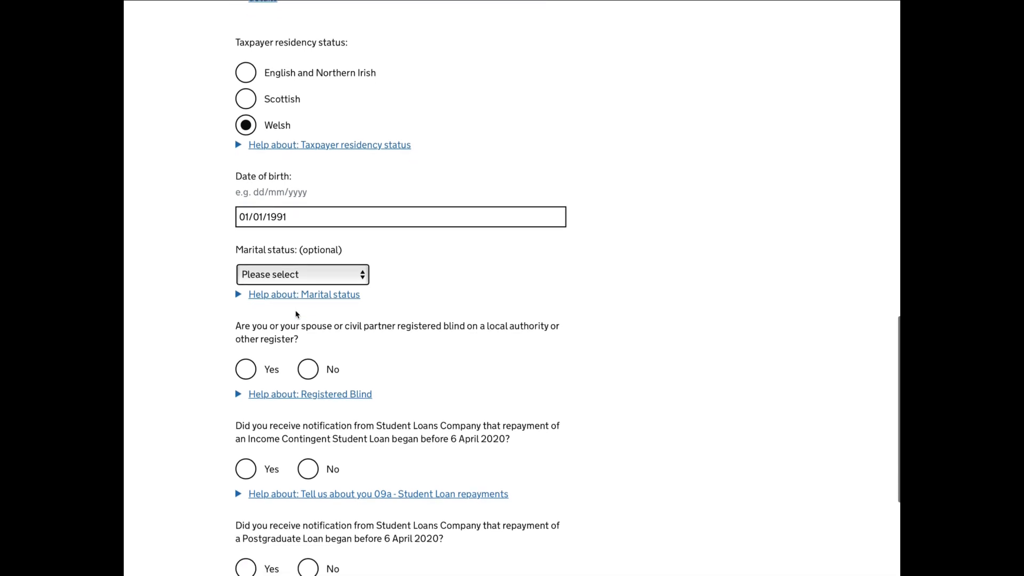
scroll(297, 314, "down", 1)
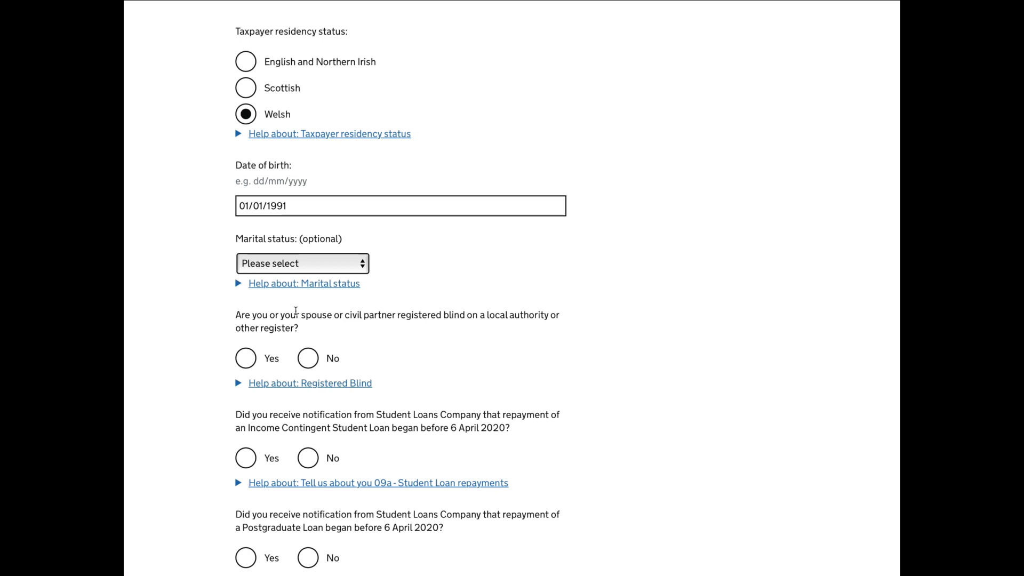
scroll(295, 310, "down", 1)
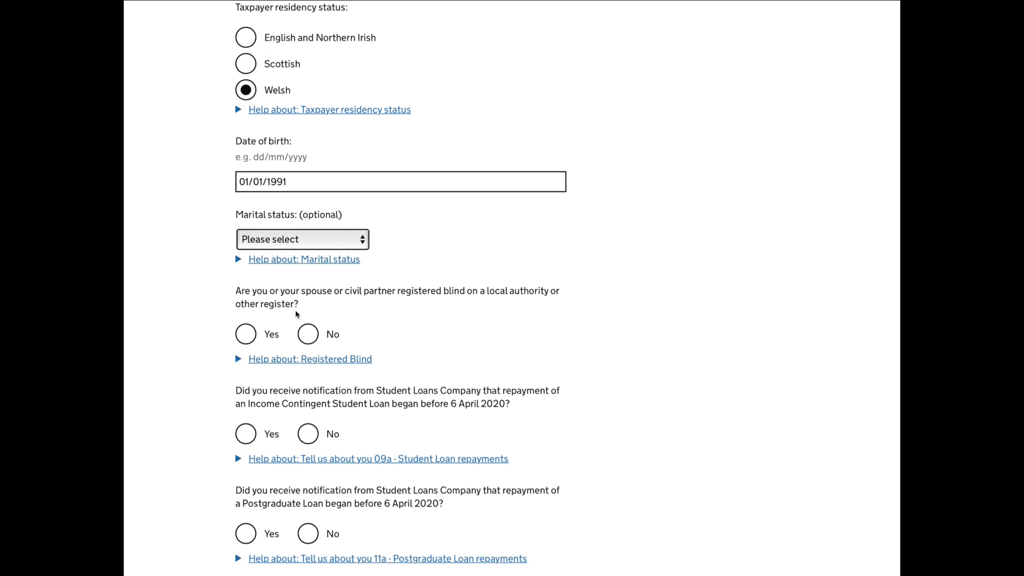
scroll(297, 315, "down", 1)
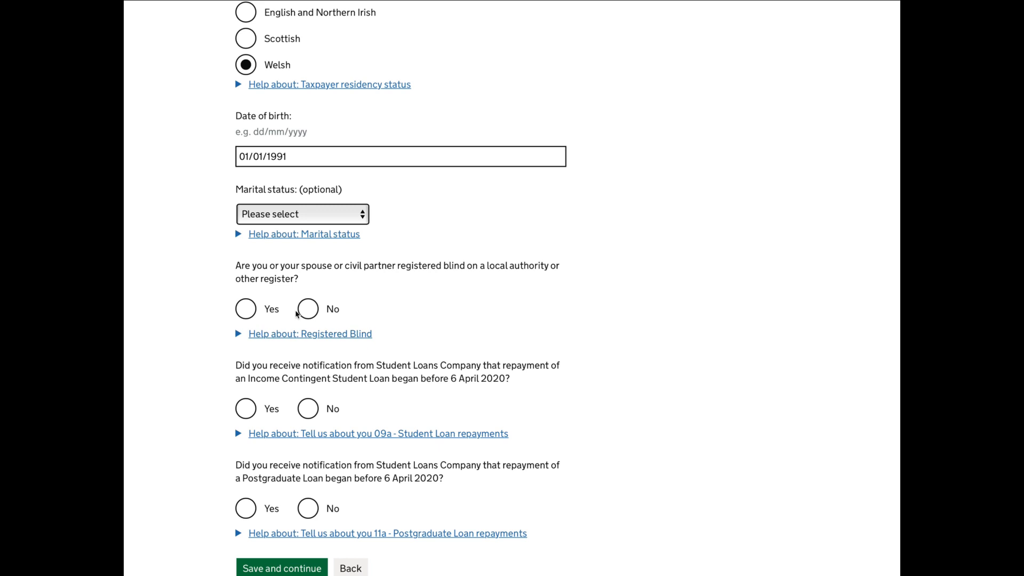
left_click(307, 314)
Answer No to the Income Contingent Student Loan and Postgraduate Loan repayment questions, and save the personal details page.
scroll(307, 314, "down", 3)
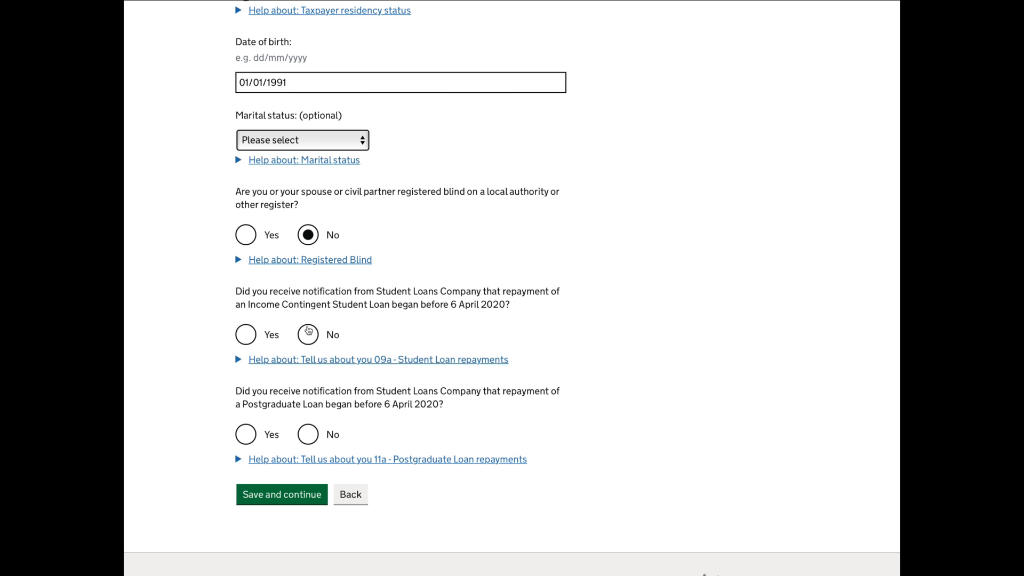
left_click(309, 335)
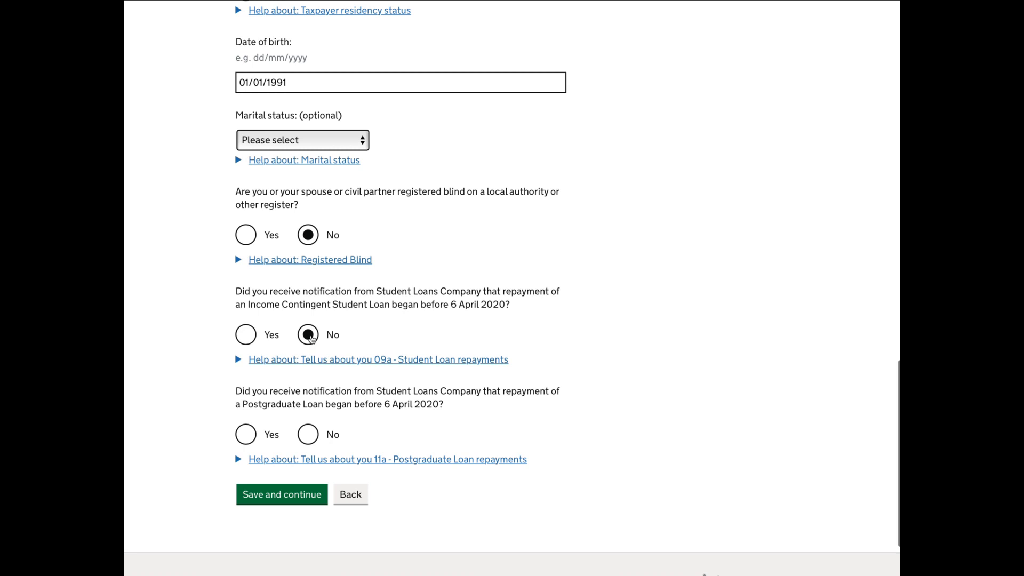
left_click(310, 435)
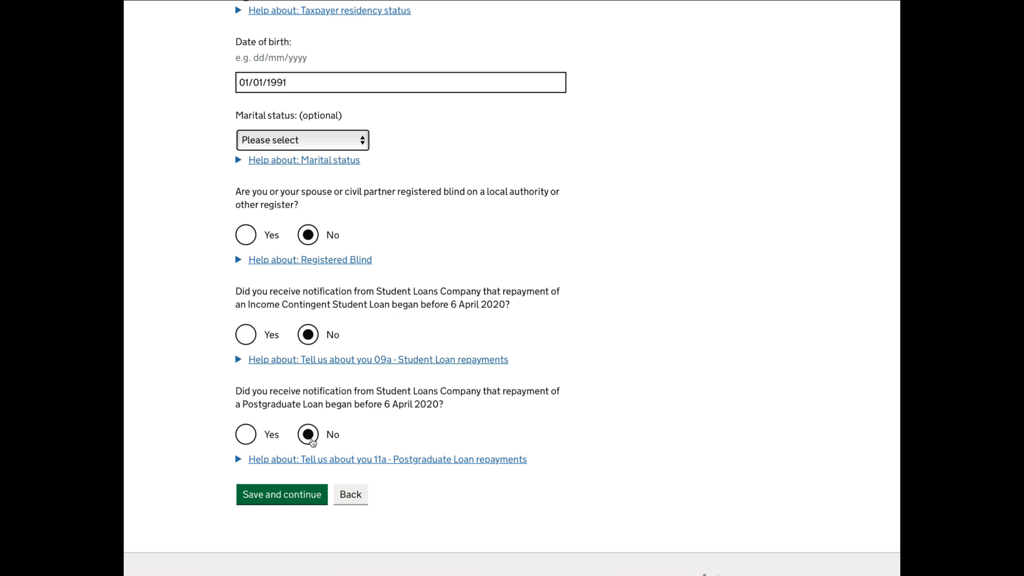
left_click(300, 494)
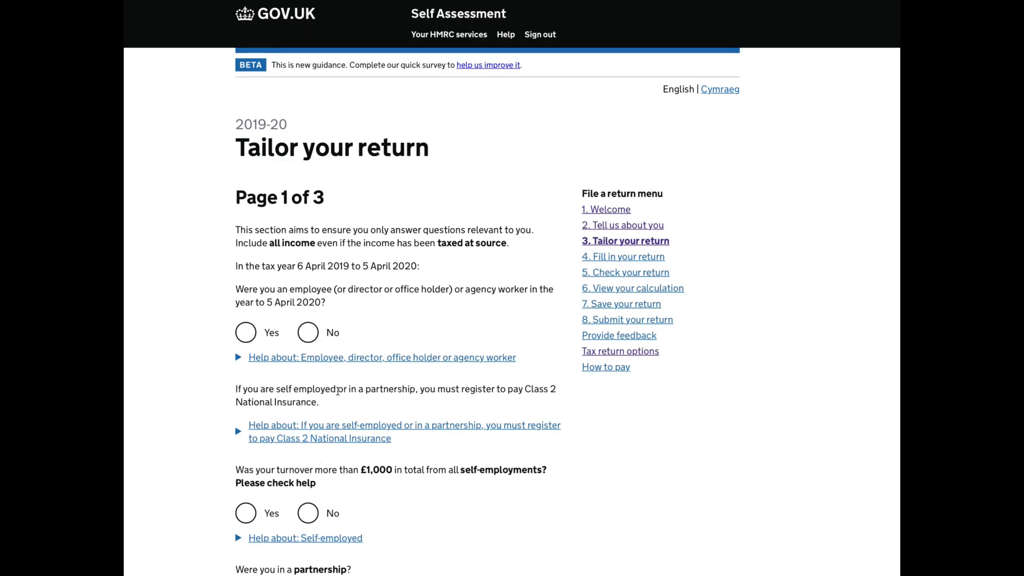
Answer No to having been an employee and Yes to self-employment turnover of more than £1,000.
scroll(337, 395, "down", 1)
scroll(338, 392, "down", 1)
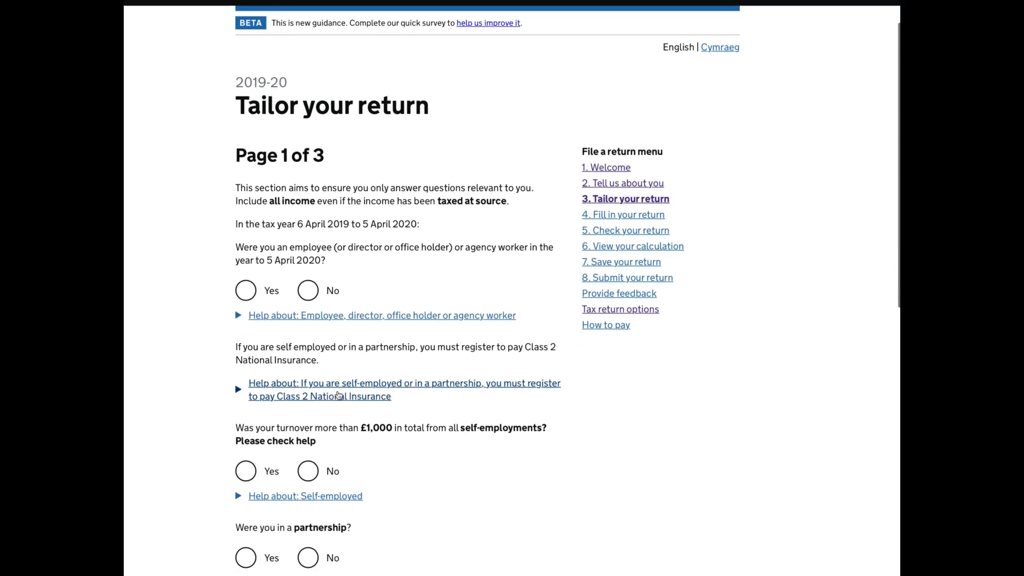
scroll(337, 394, "down", 1)
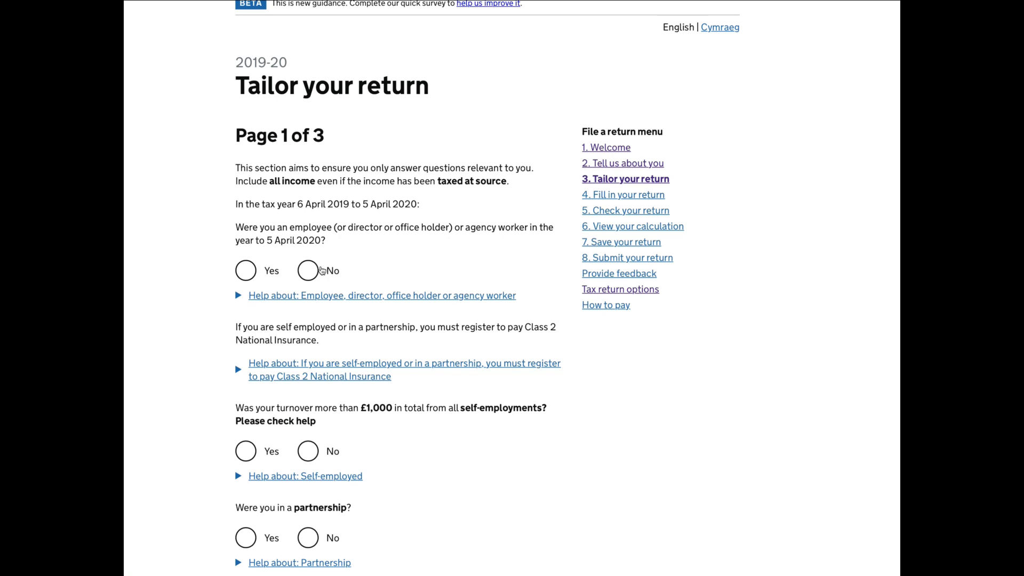
left_click(310, 272)
scroll(336, 374, "down", 1)
scroll(347, 408, "down", 1)
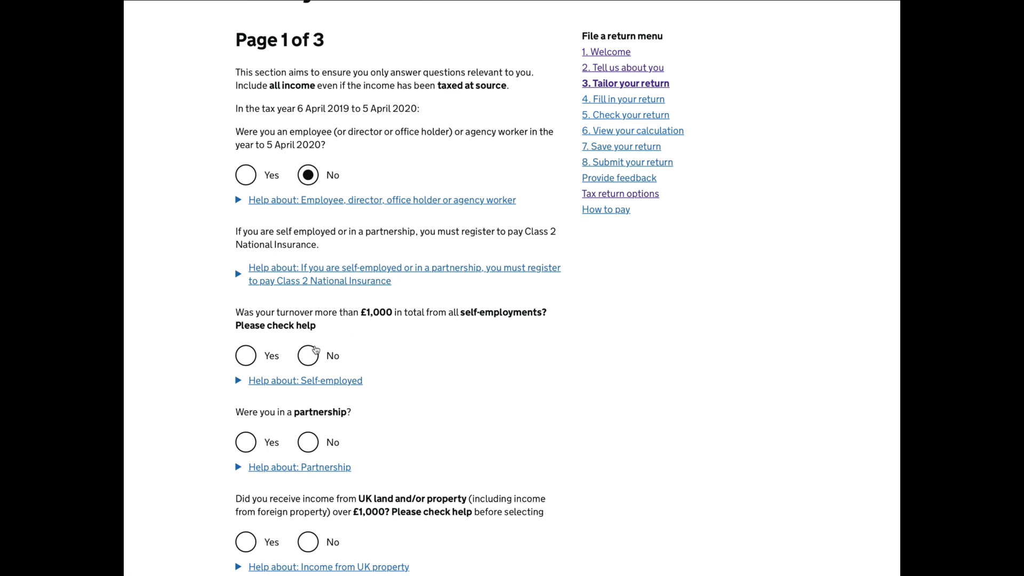
left_click(255, 357)
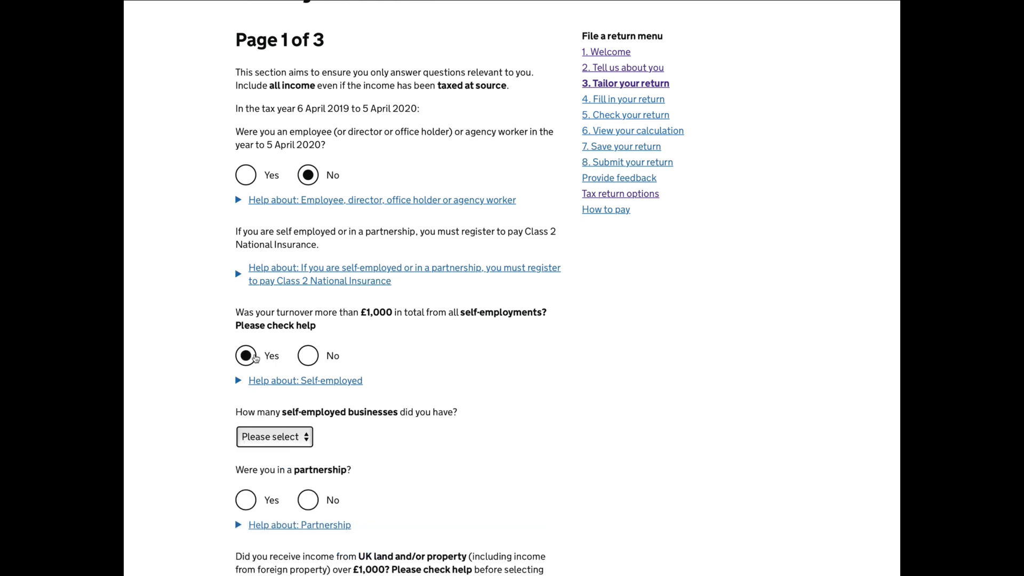
Answer No to being in a partnership and to receiving UK land or property income over £1,000.
scroll(464, 405, "down", 3)
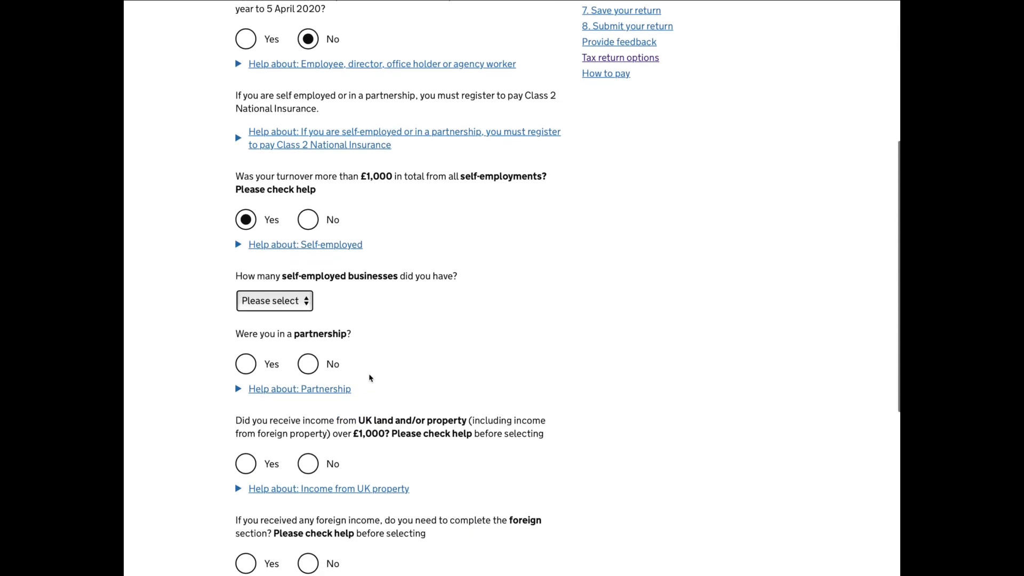
left_click(312, 368)
scroll(479, 401, "down", 2)
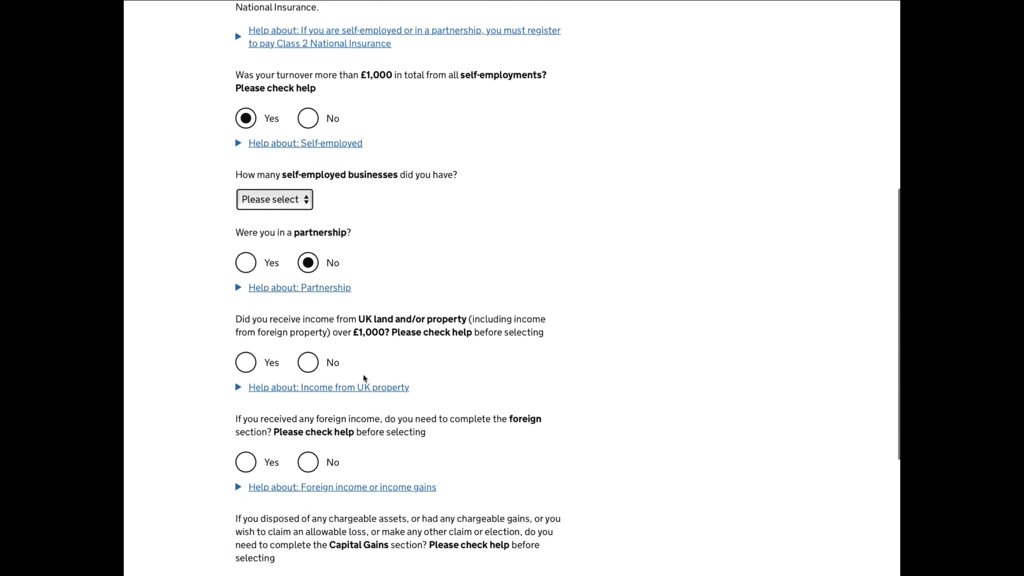
left_click(313, 363)
Answer No to needing the foreign and Capital Gains sections, and submit page 1 of the tailoring questions.
scroll(422, 385, "down", 2)
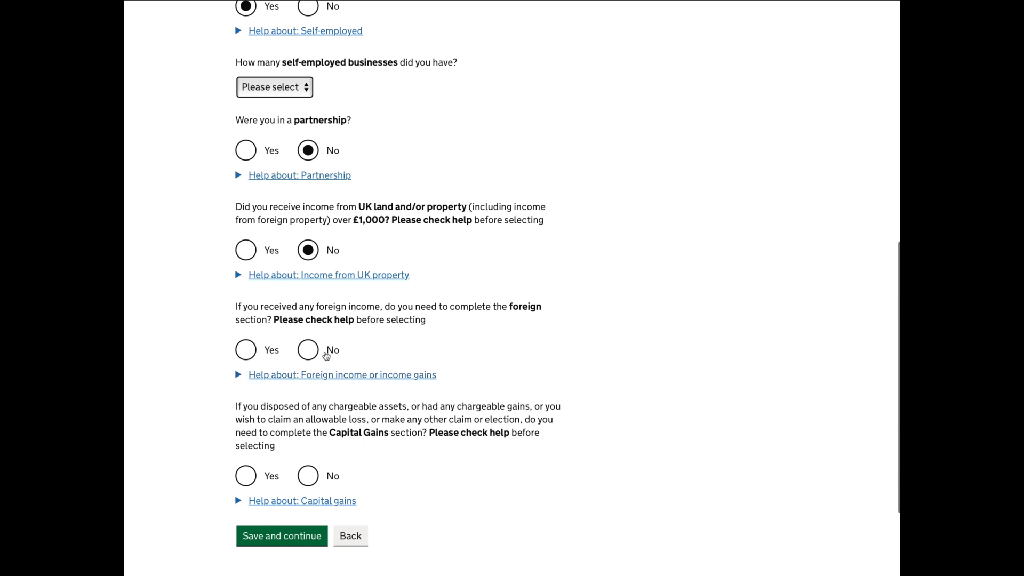
scroll(305, 349, "down", 1)
left_click(307, 349)
scroll(425, 384, "down", 2)
left_click(308, 372)
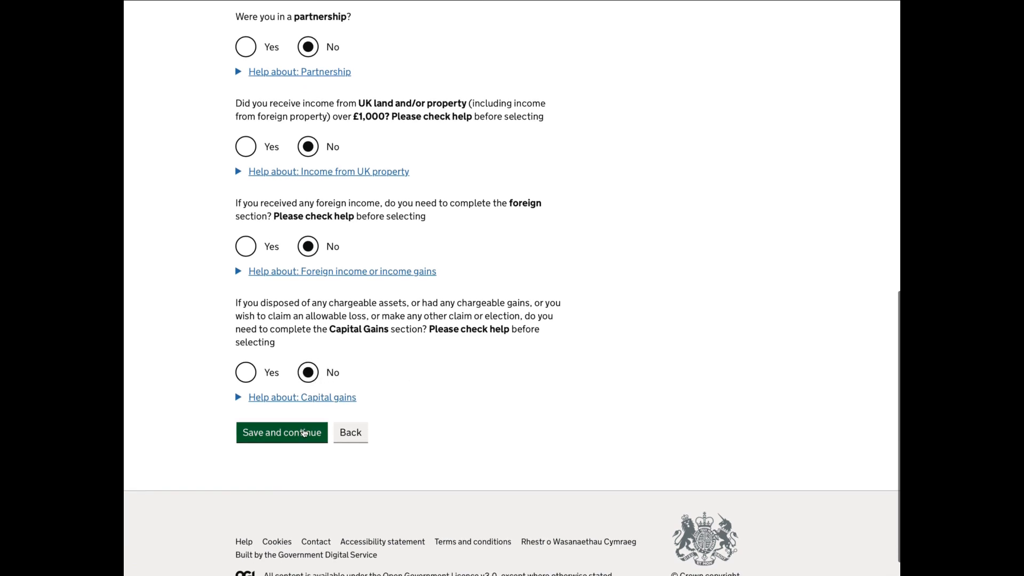
left_click(304, 432)
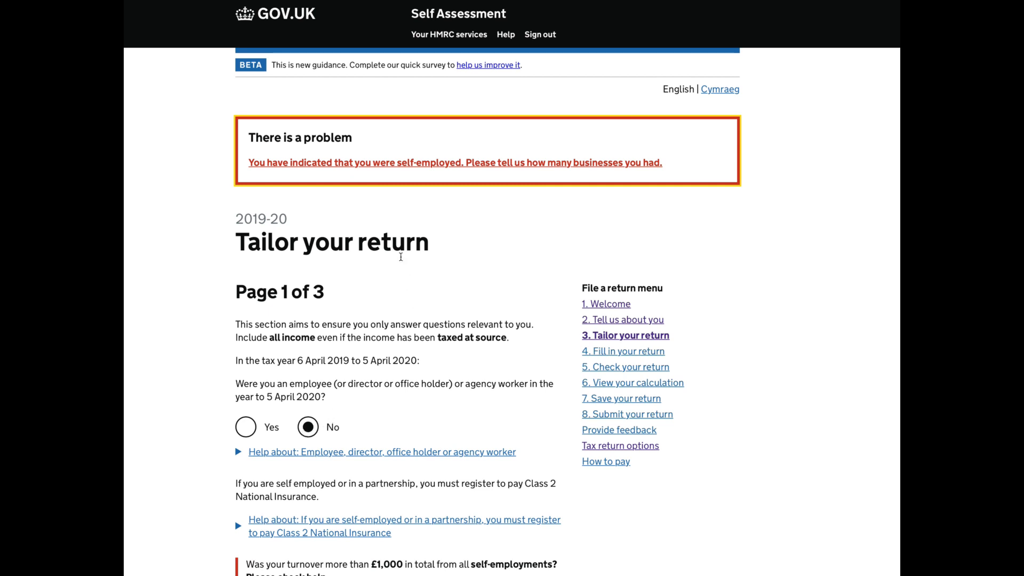
Set the number of self-employed businesses to 1, name the business ExampleMillions, and save the page.
scroll(401, 257, "down", 4)
scroll(403, 265, "down", 3)
scroll(403, 265, "down", 2)
left_click(308, 299)
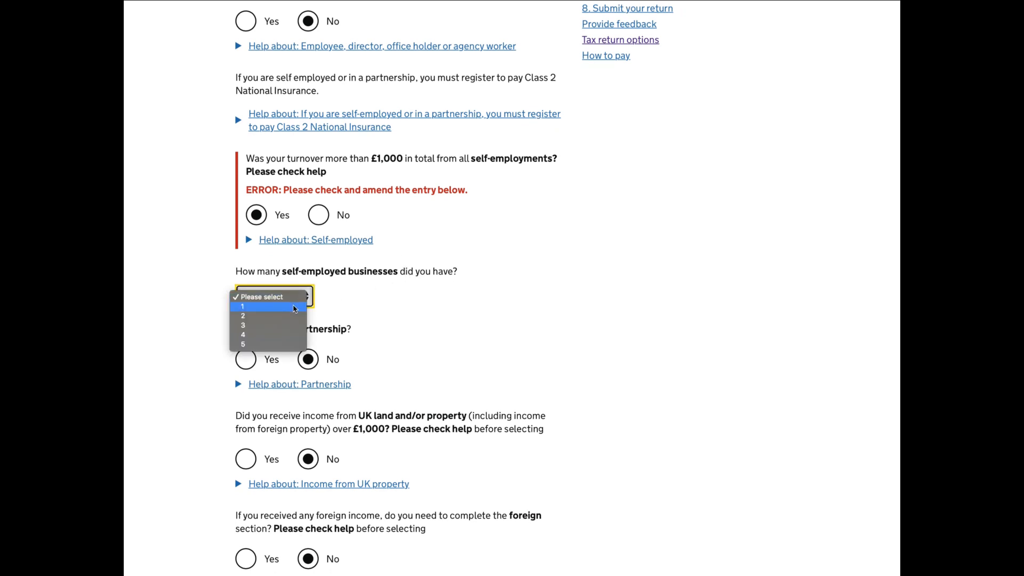
left_click(295, 308)
left_click(289, 373)
type("E")
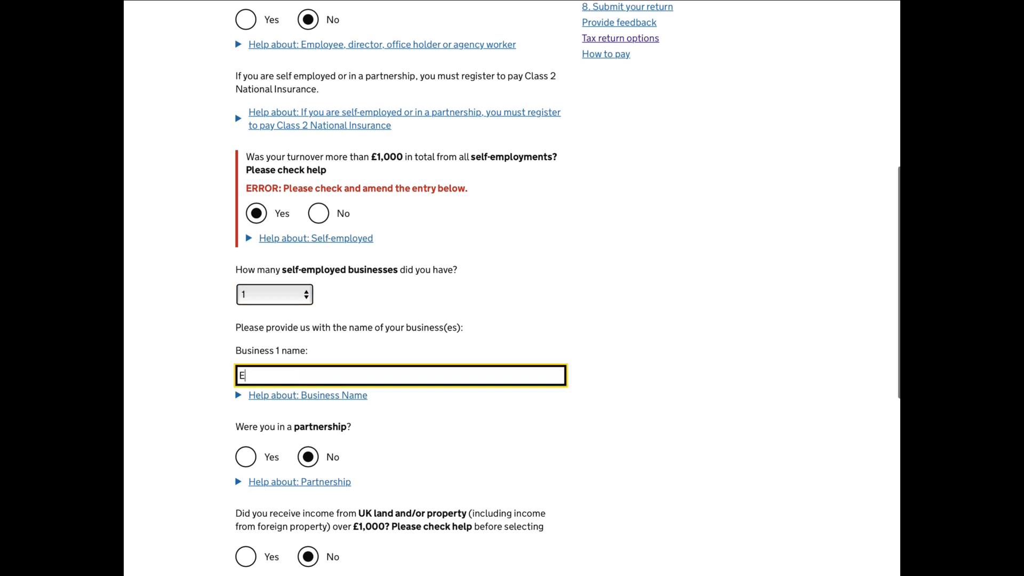
type("xample")
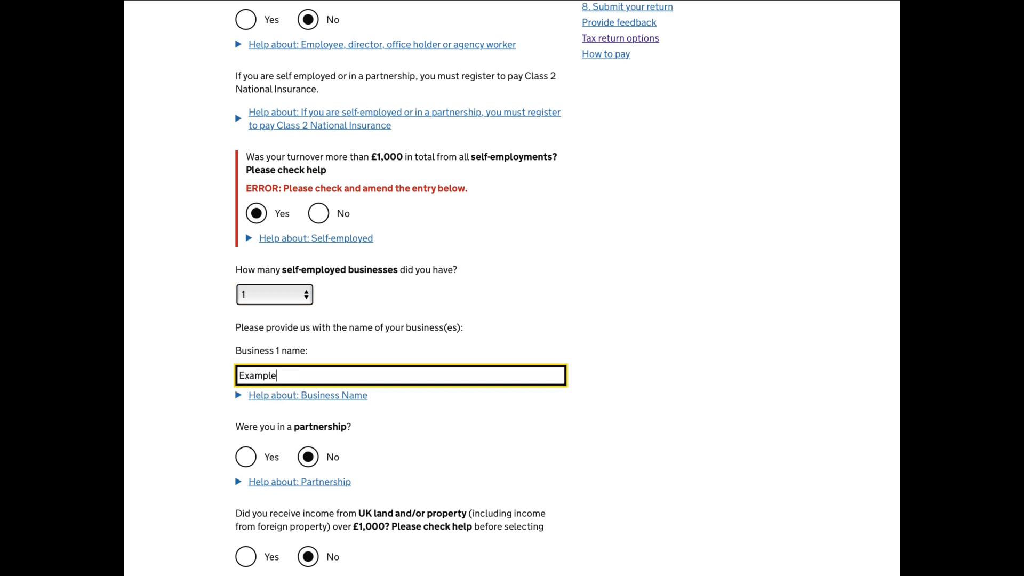
type("Millions")
scroll(289, 372, "down", 1)
scroll(289, 372, "down", 7)
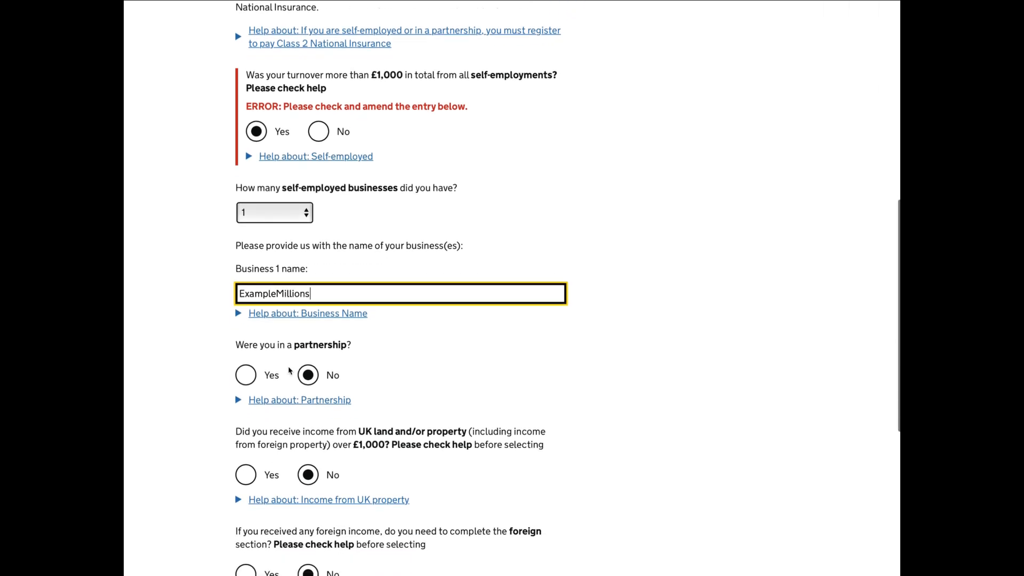
left_click(294, 453)
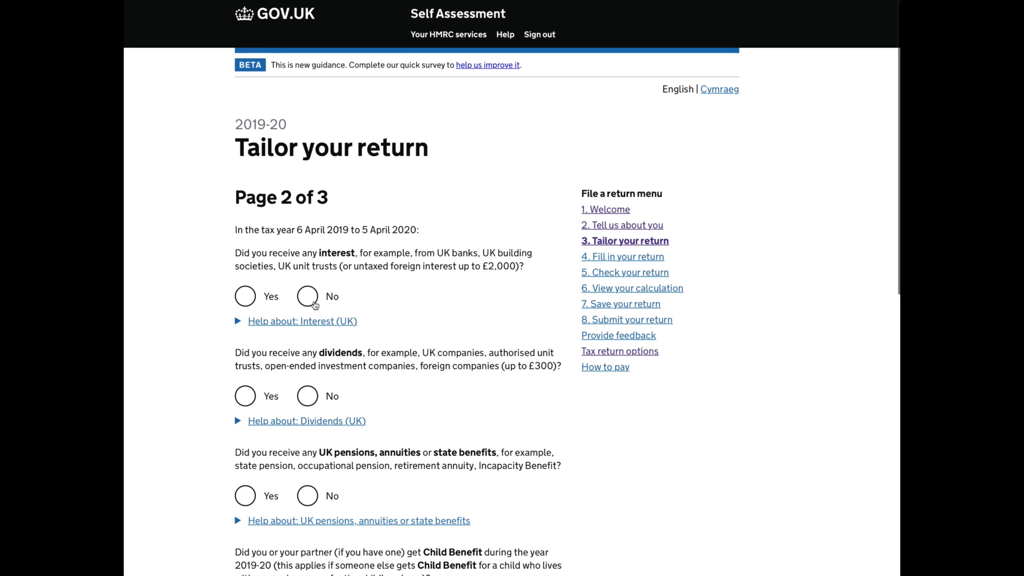
Answer No to receiving interest, dividends, and UK pensions, annuities or state benefits.
left_click(312, 302)
scroll(430, 344, "down", 2)
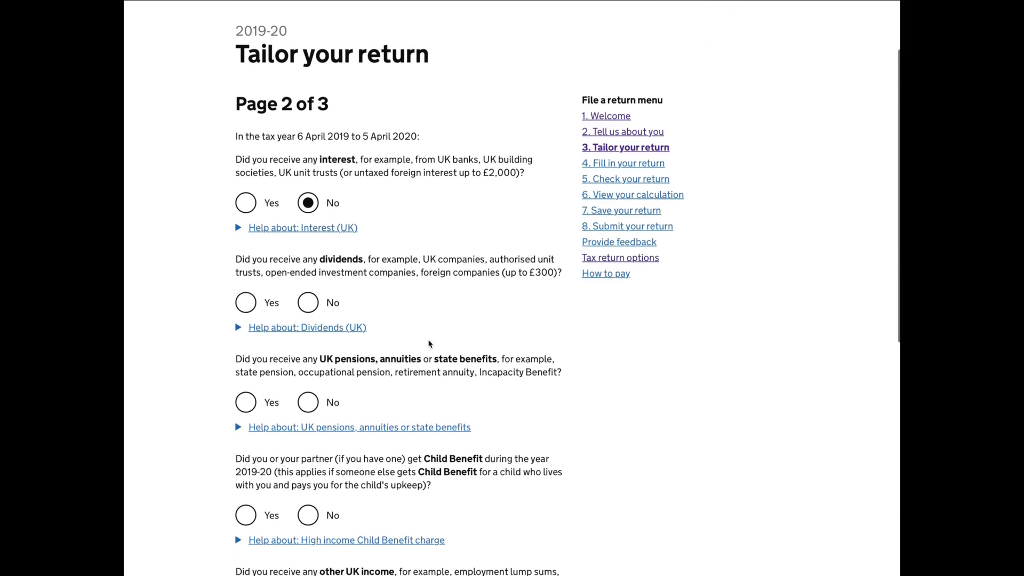
left_click(309, 282)
scroll(344, 300, "down", 2)
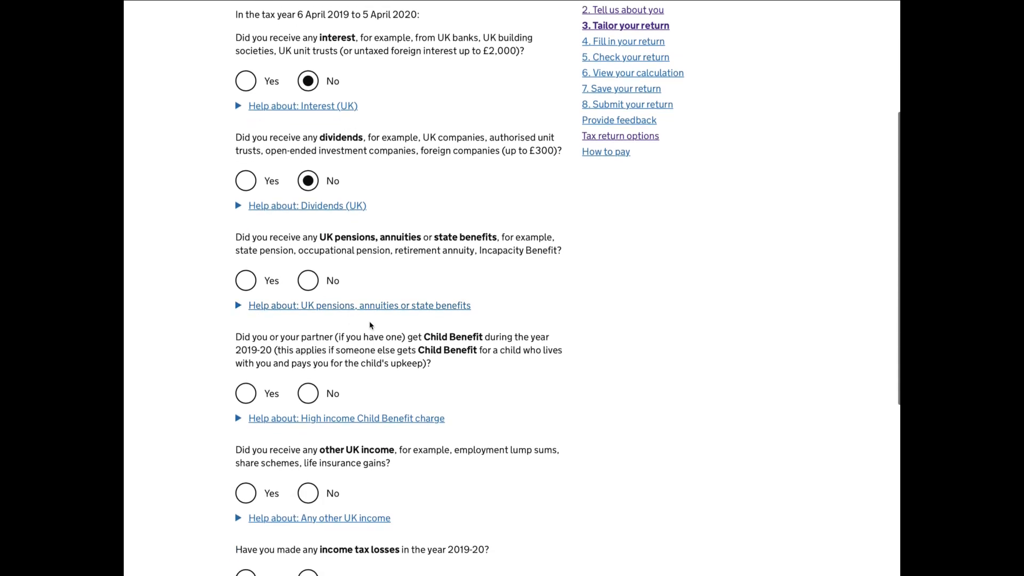
left_click(312, 288)
Answer No to getting Child Benefit and to receiving any other UK income.
scroll(406, 360, "down", 1)
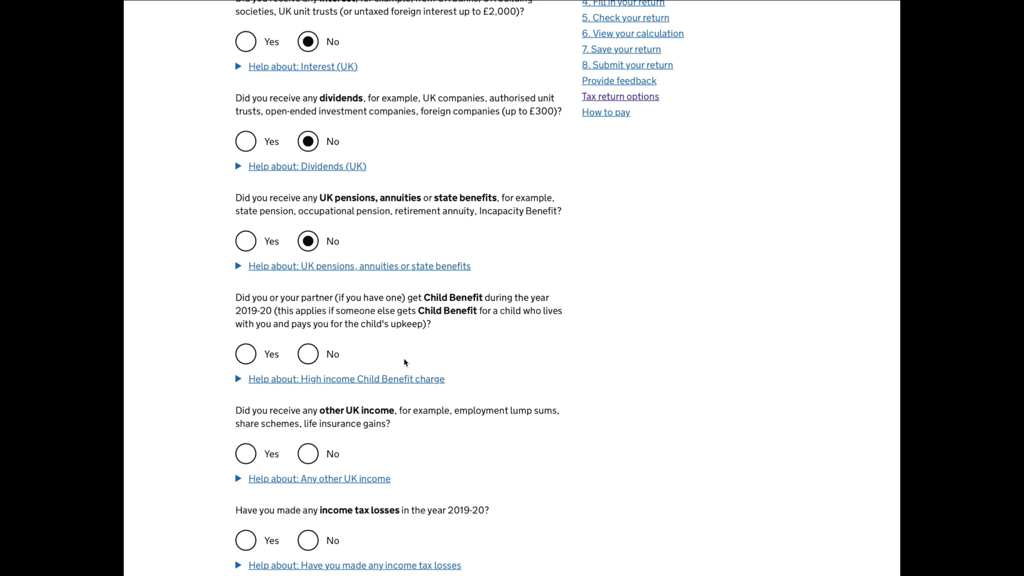
left_click(313, 356)
scroll(414, 402, "down", 2)
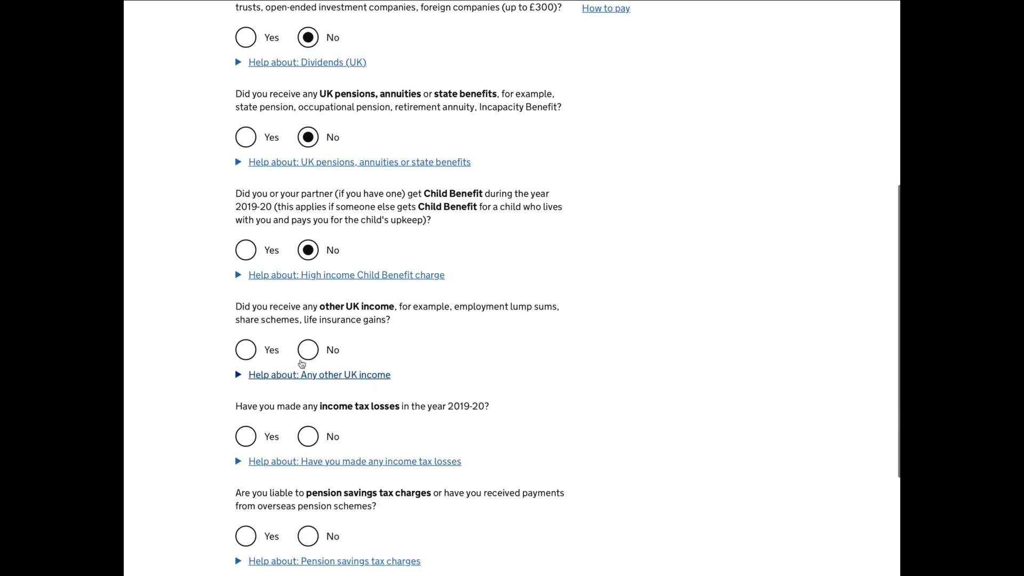
left_click(310, 352)
Answer No to income tax losses and pension savings tax charges, and save page 2 of the tailoring questions.
scroll(332, 368, "down", 1)
scroll(331, 367, "down", 1)
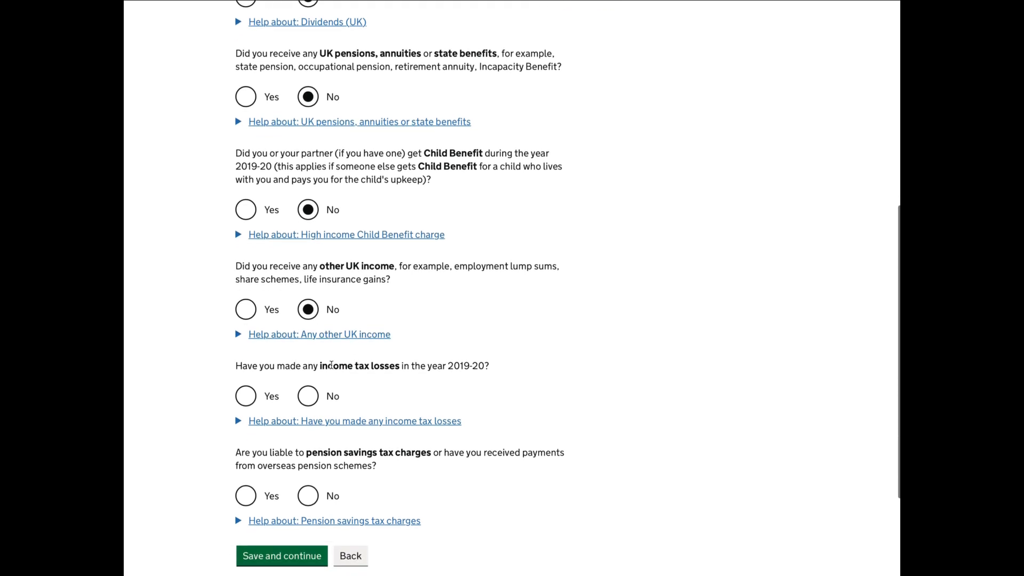
left_click(332, 368)
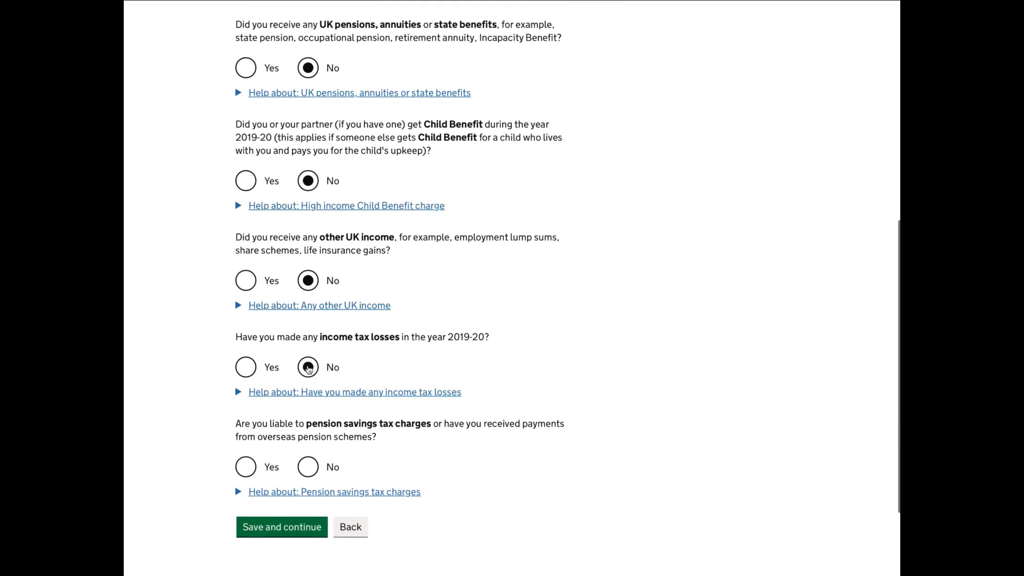
scroll(352, 380, "down", 2)
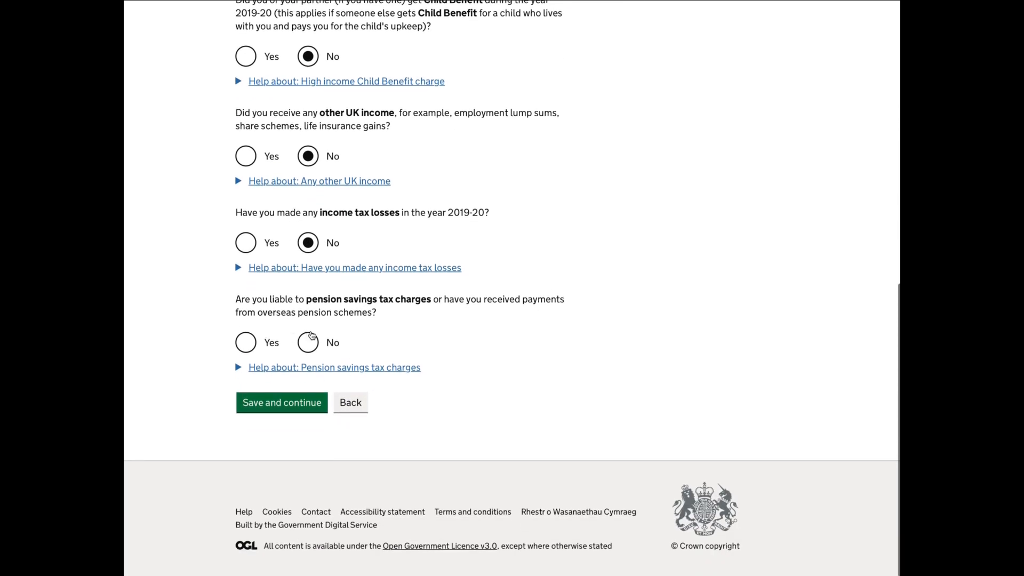
left_click(311, 342)
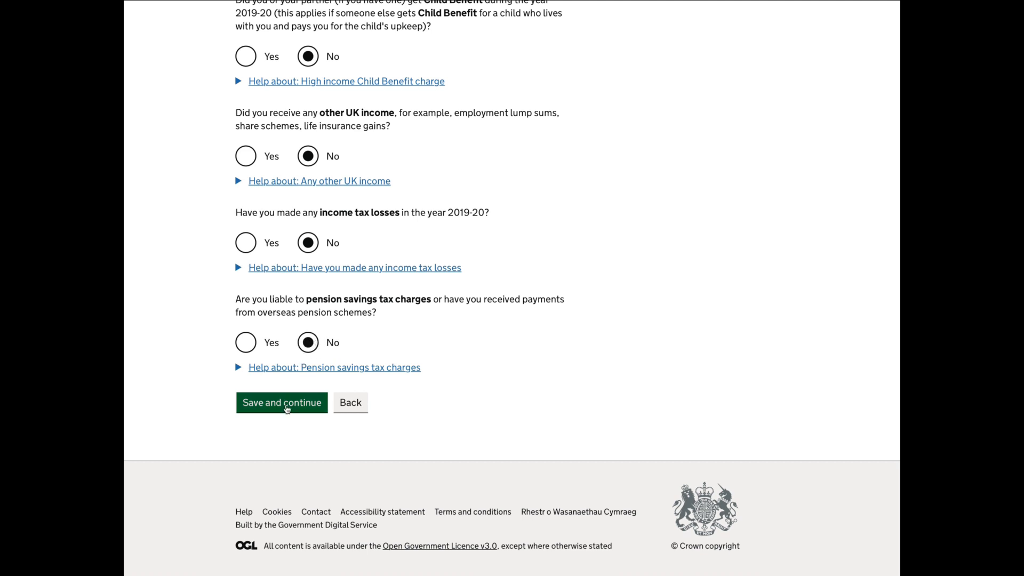
left_click(287, 406)
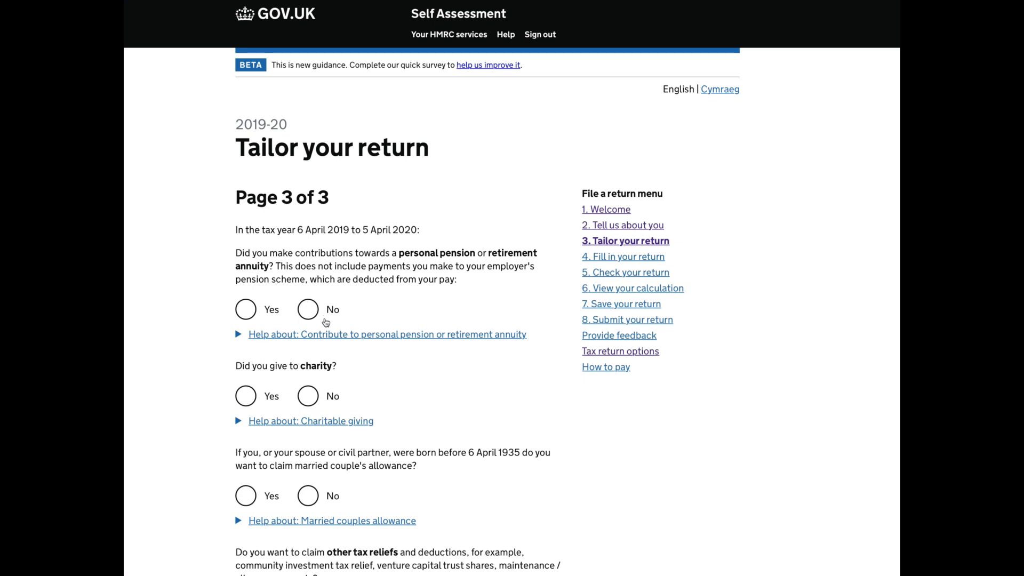
Answer No to personal pension contributions, charity giving, married couple's allowance, and transferring 10% of the personal allowance.
left_click(311, 314)
scroll(384, 347, "down", 1)
left_click(309, 340)
scroll(309, 339, "down", 3)
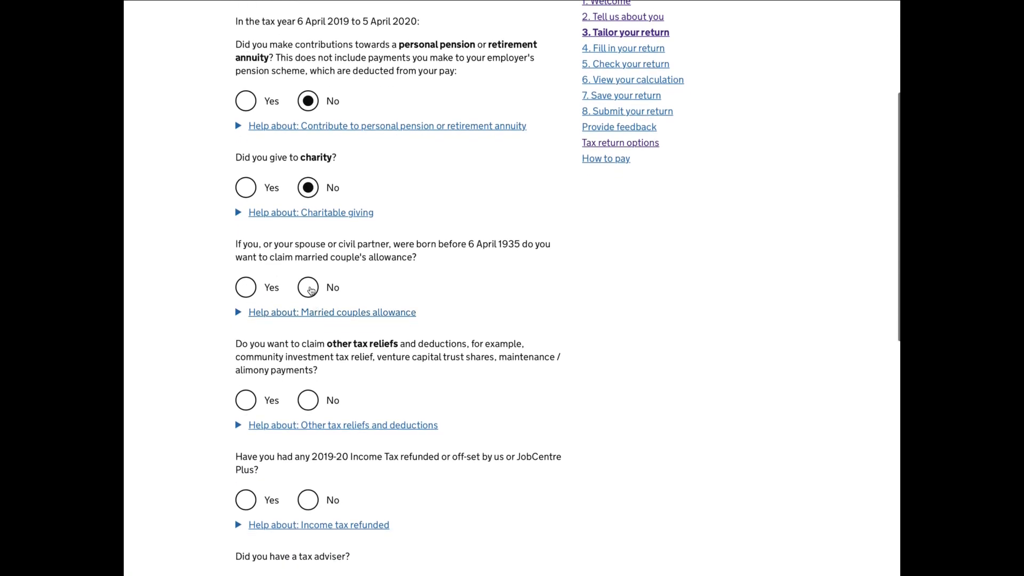
left_click(311, 289)
scroll(312, 299, "down", 1)
left_click(311, 326)
scroll(379, 347, "down", 1)
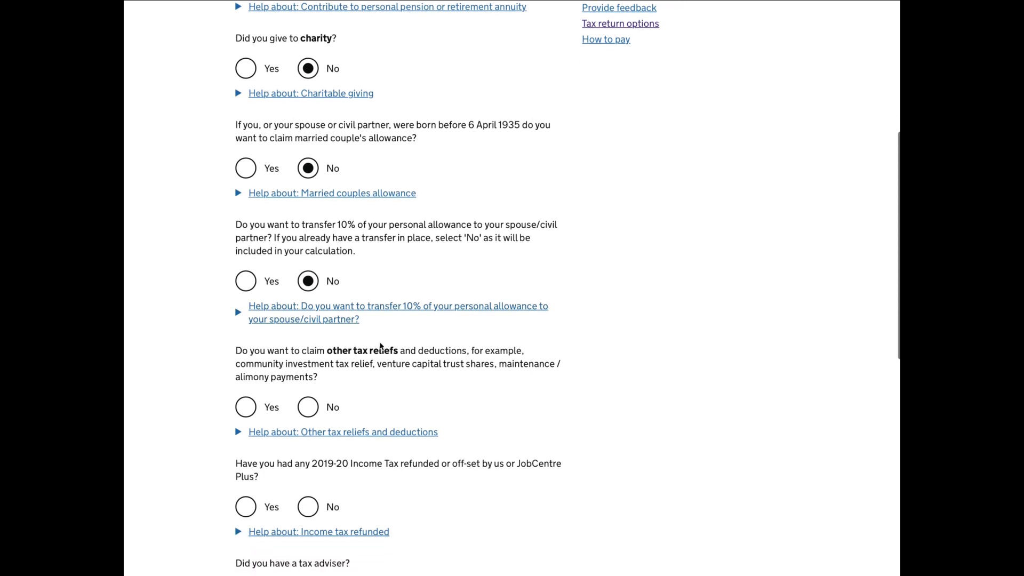
Answer No to claiming other tax reliefs, having 2019-20 Income Tax refunded, and having a tax adviser.
scroll(381, 345, "down", 2)
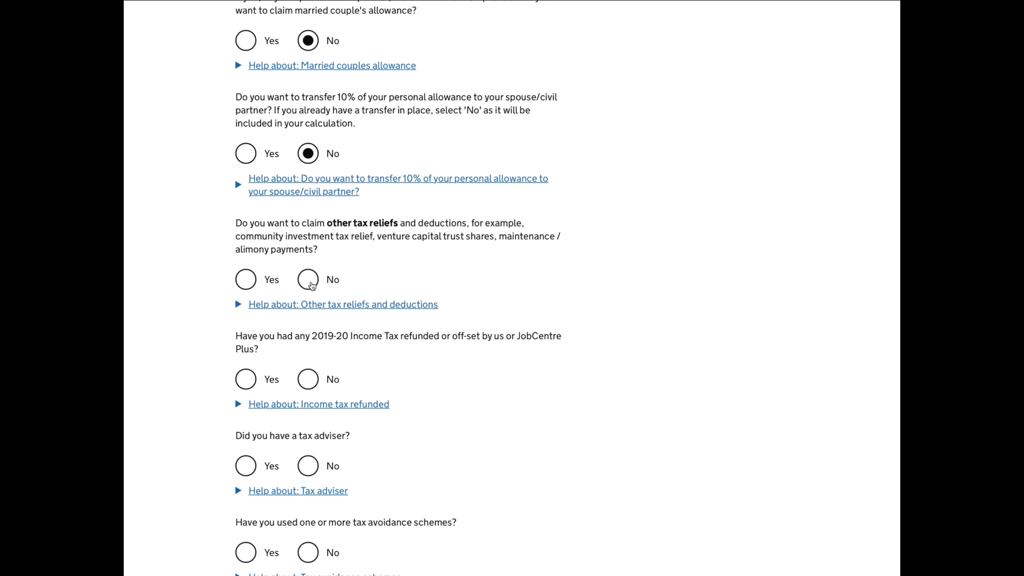
left_click(308, 280)
scroll(311, 299, "down", 2)
left_click(309, 313)
scroll(310, 314, "down", 3)
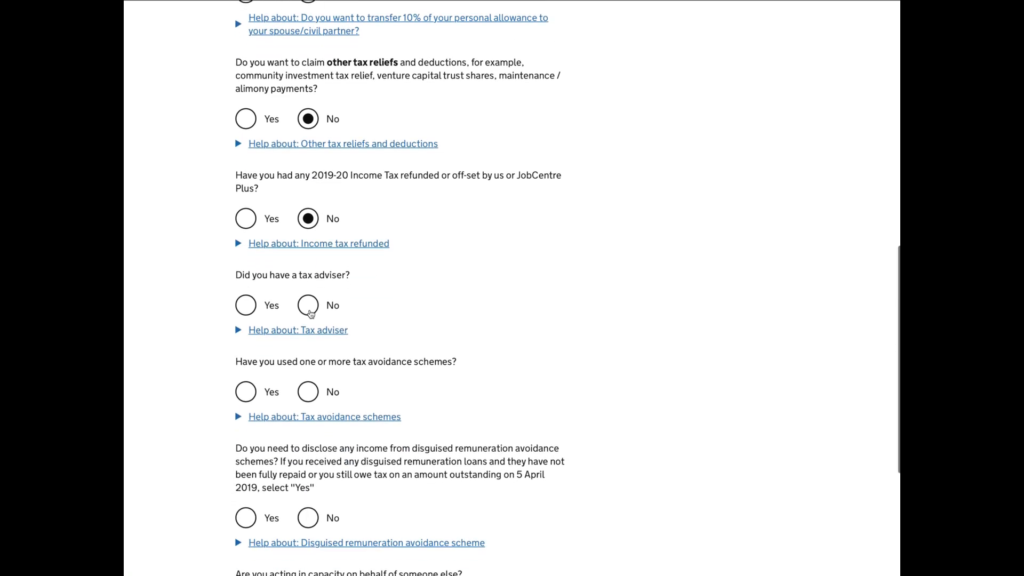
left_click(308, 307)
Answer No to tax avoidance schemes, disguised remuneration income, and acting for someone else, and save page 3 of the tailoring questions.
scroll(311, 312, "down", 2)
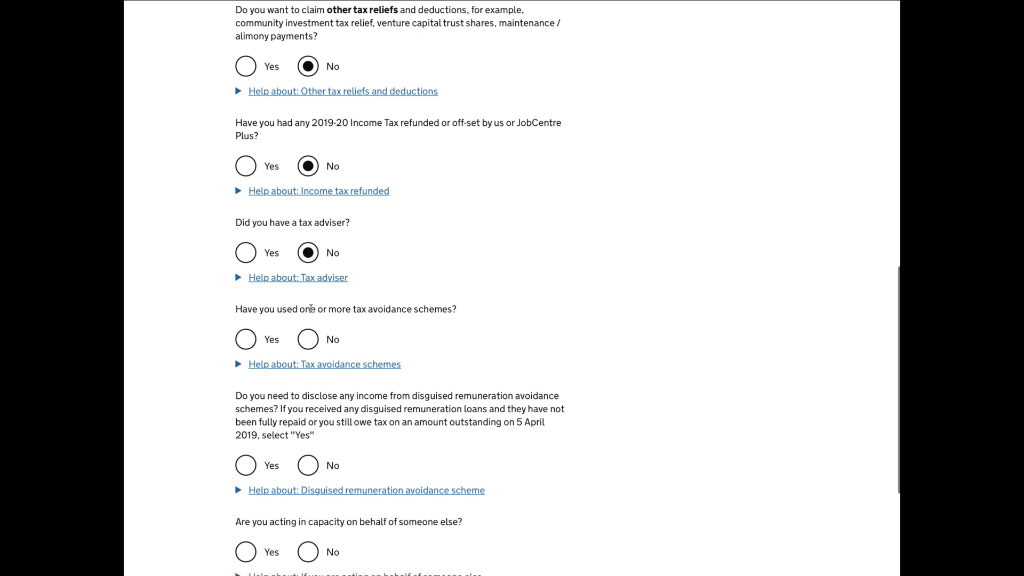
scroll(310, 309, "down", 1)
left_click(311, 310)
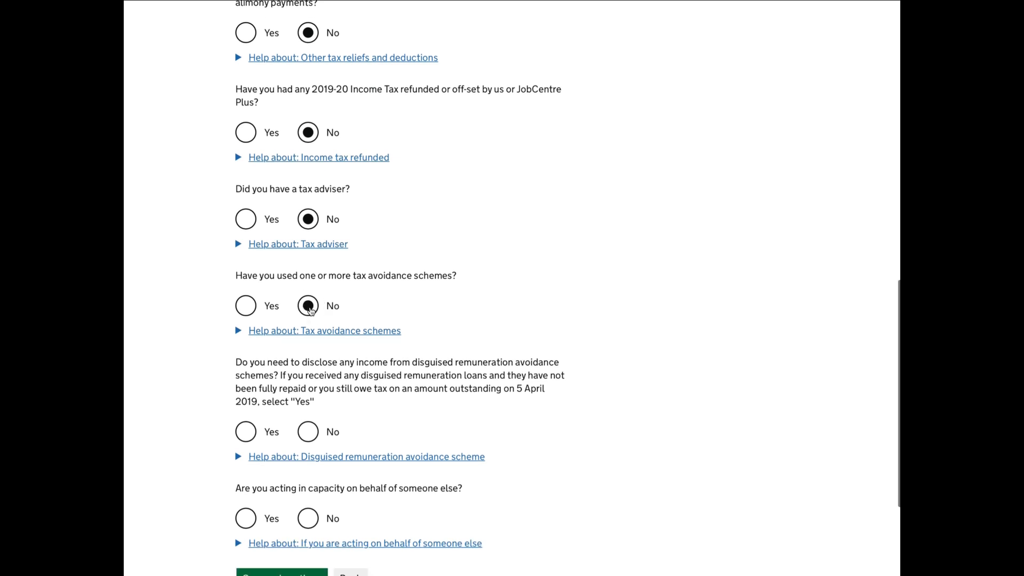
scroll(311, 310, "down", 2)
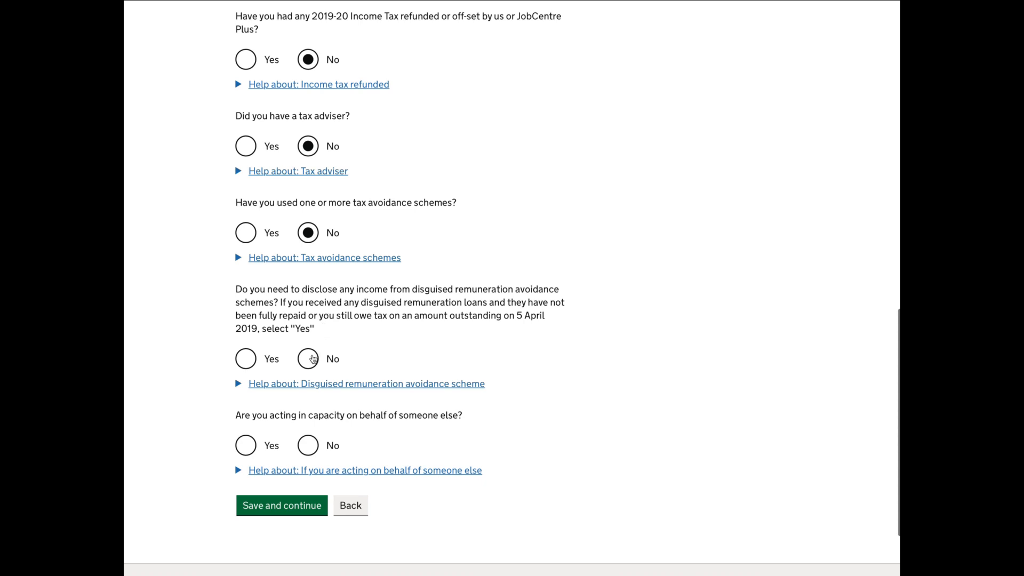
left_click(313, 359)
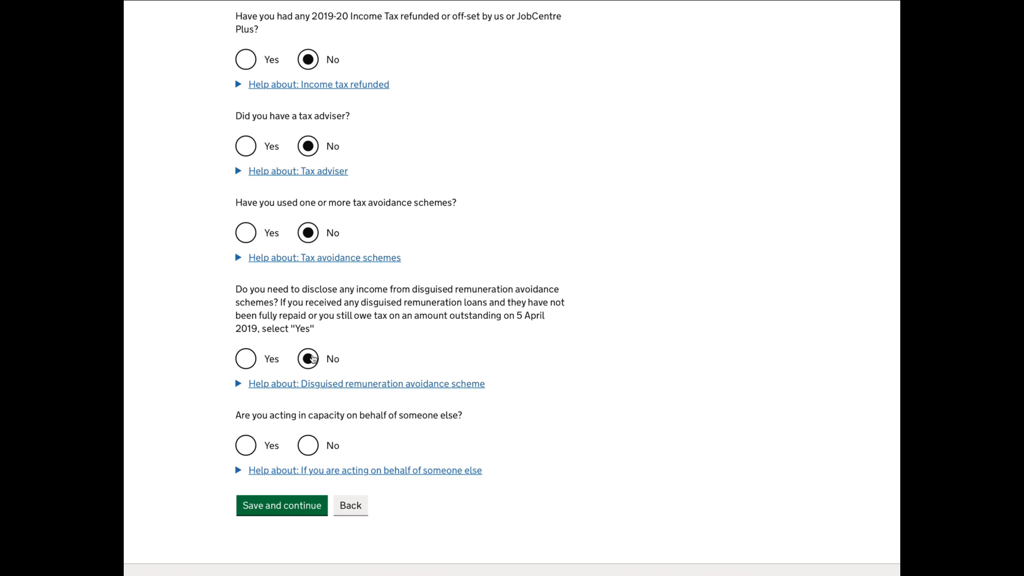
scroll(315, 358, "down", 2)
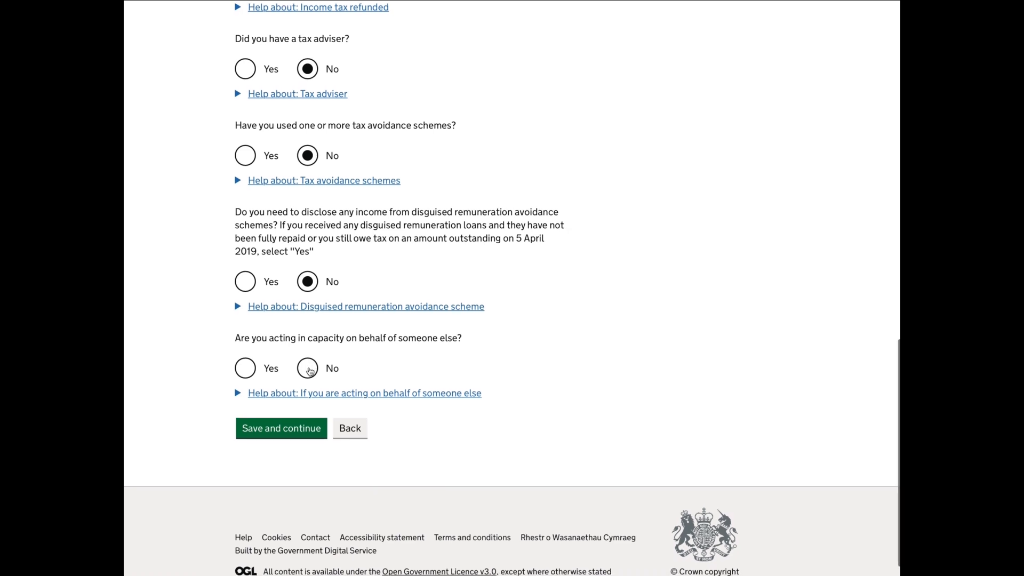
left_click(311, 369)
scroll(310, 373, "down", 1)
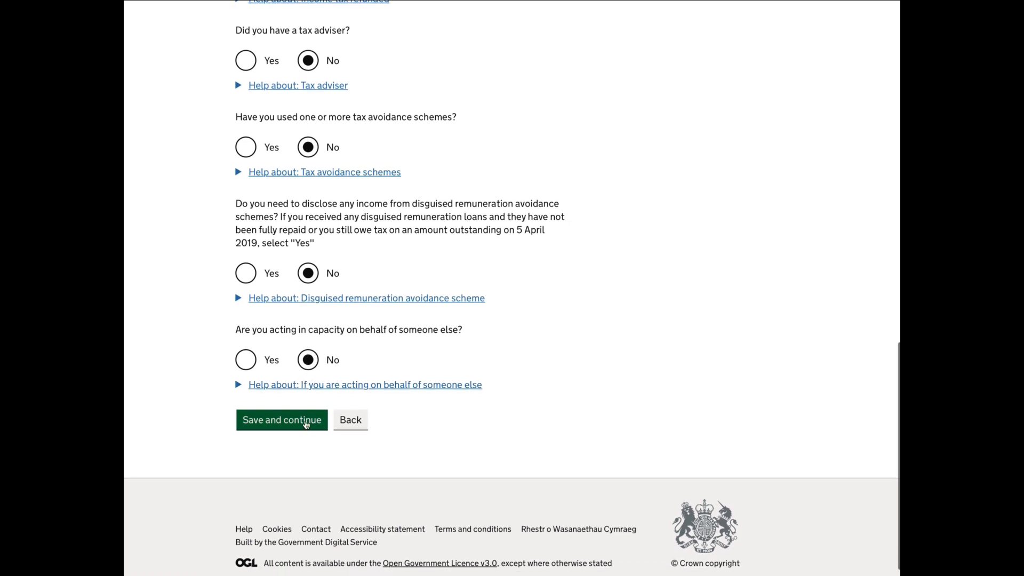
left_click(306, 423)
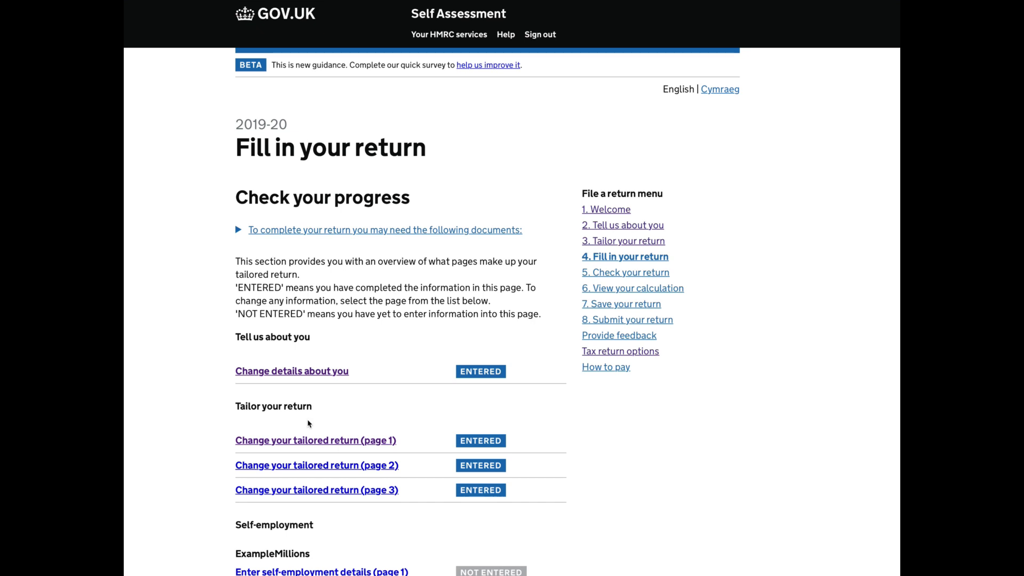
Open page 1 of the self-employment details for ExampleMillions from the progress overview.
scroll(307, 424, "down", 3)
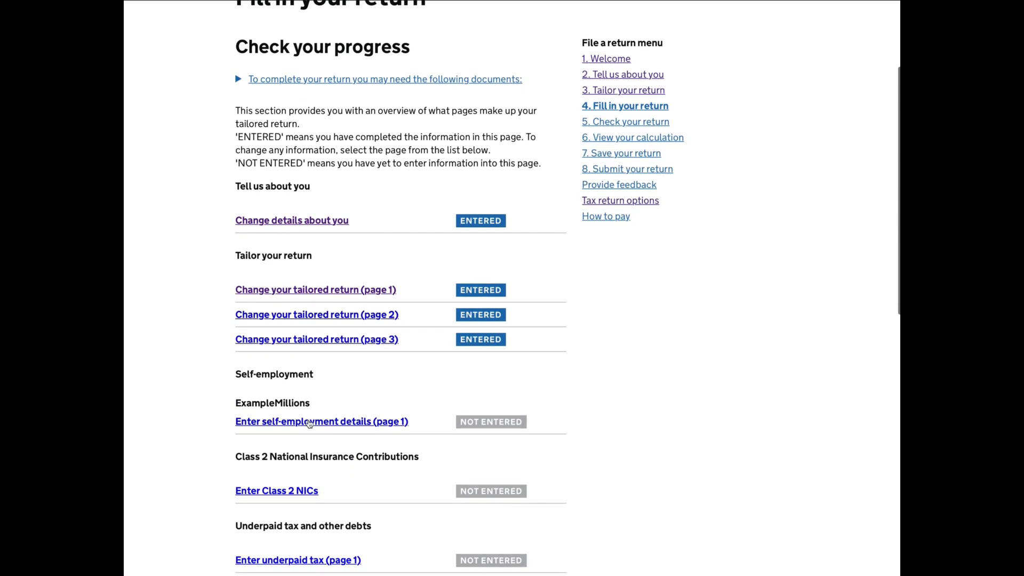
scroll(299, 410, "down", 1)
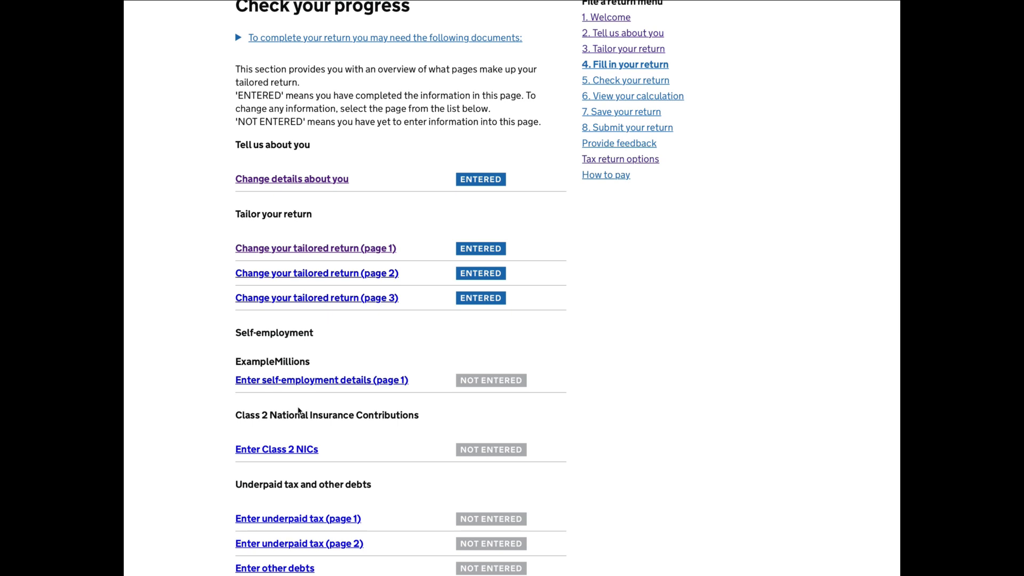
scroll(299, 410, "down", 1)
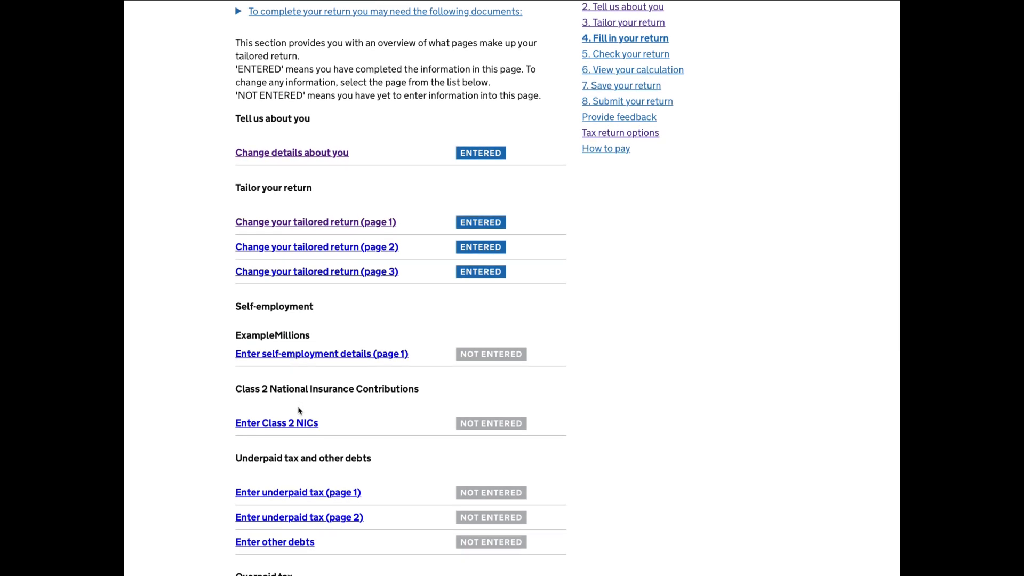
scroll(299, 411, "down", 1)
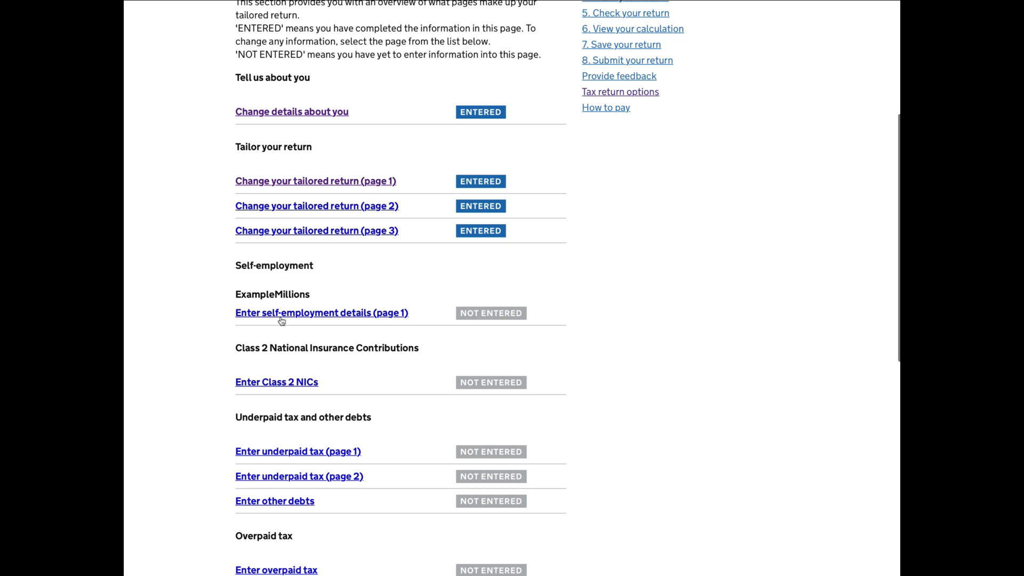
left_click(279, 319)
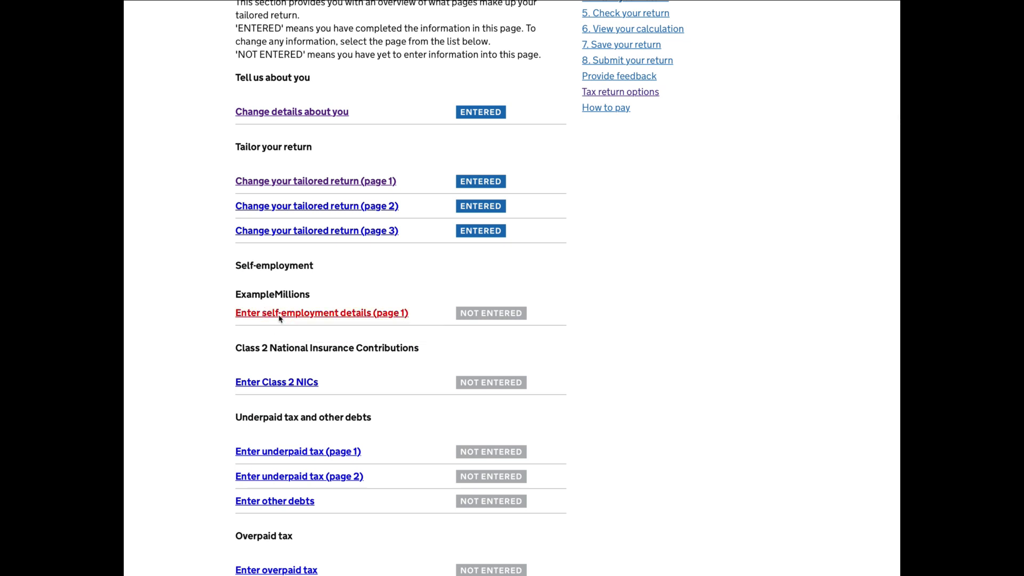
Answer No to an annual turnover of £85,000 or more, select None of these apply, and save the page.
scroll(280, 319, "down", 2)
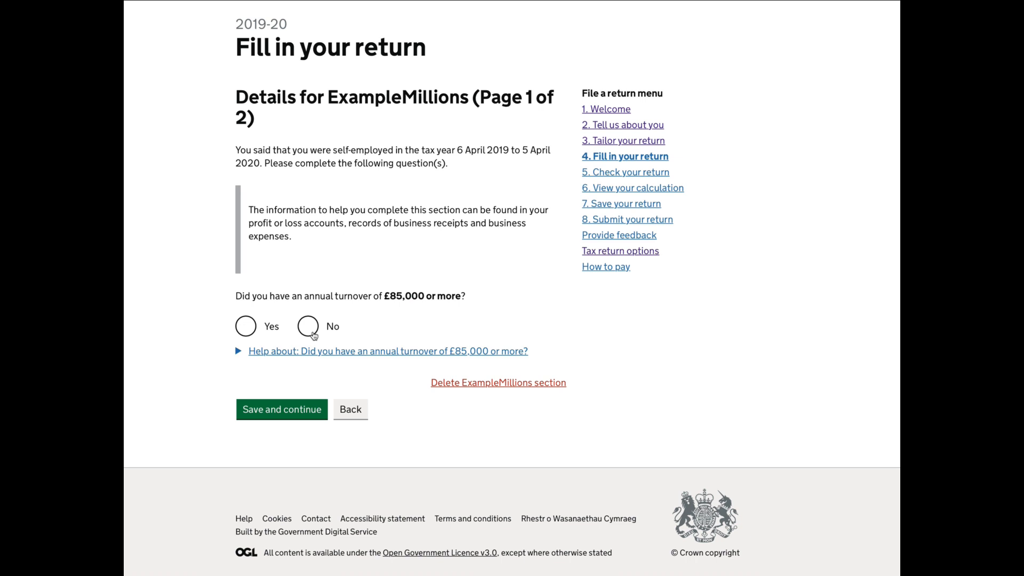
left_click(310, 327)
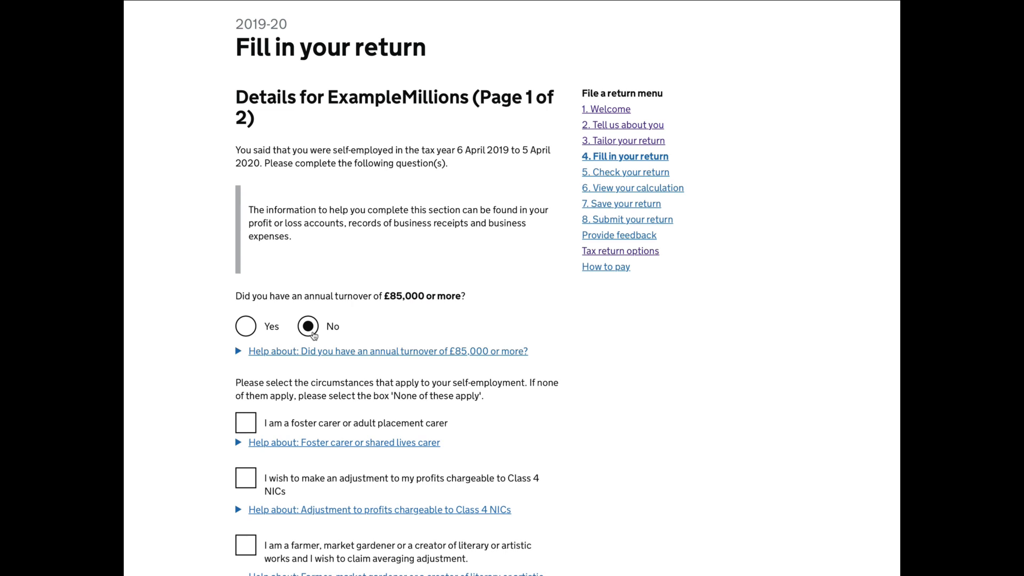
scroll(313, 334, "down", 5)
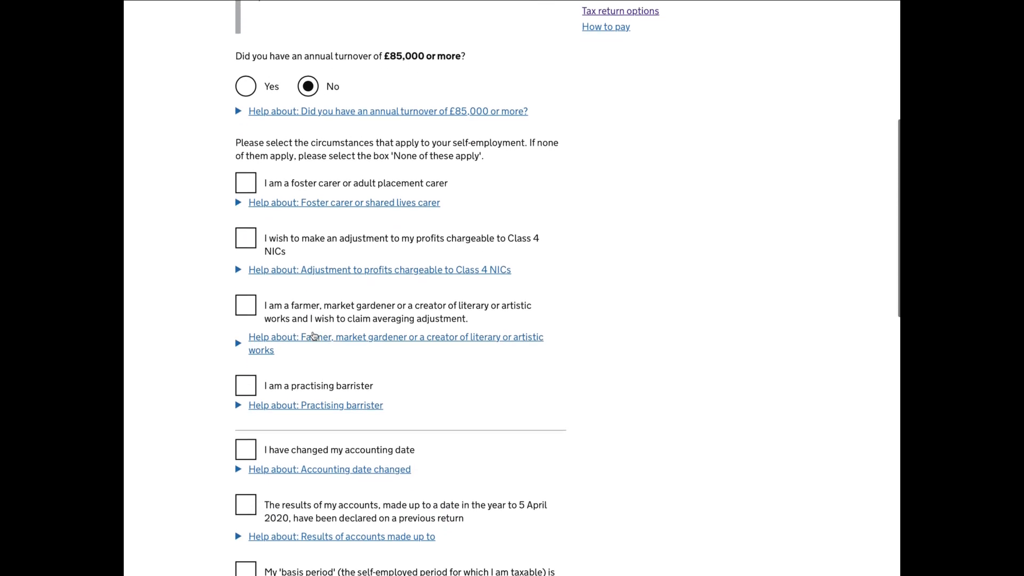
scroll(313, 334, "down", 6)
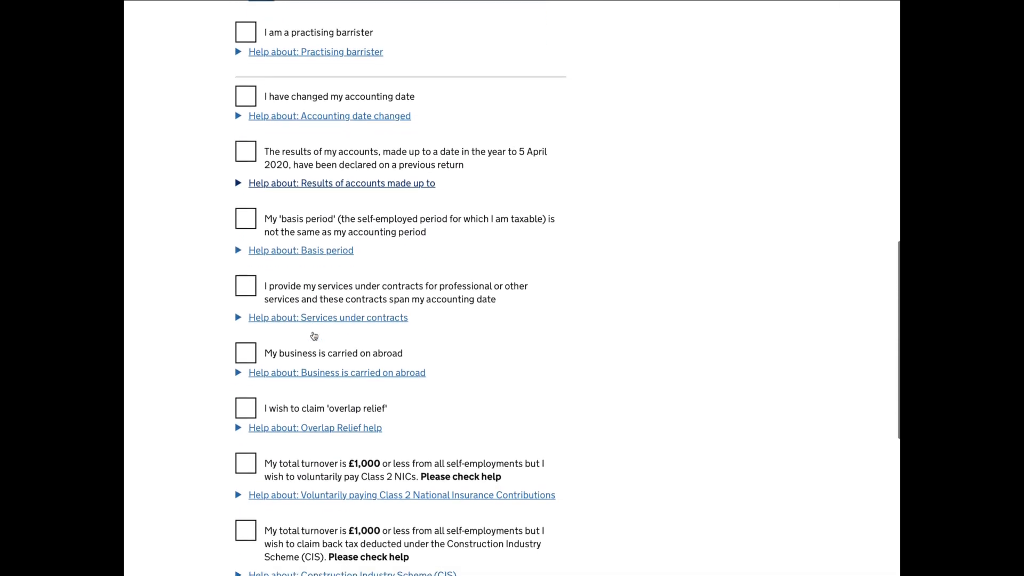
scroll(313, 334, "down", 4)
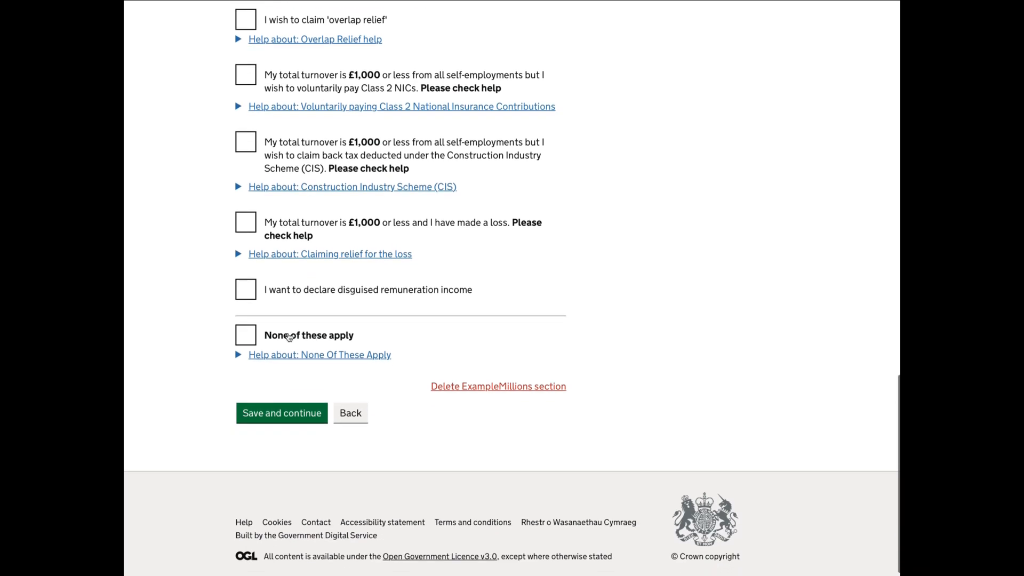
left_click(247, 336)
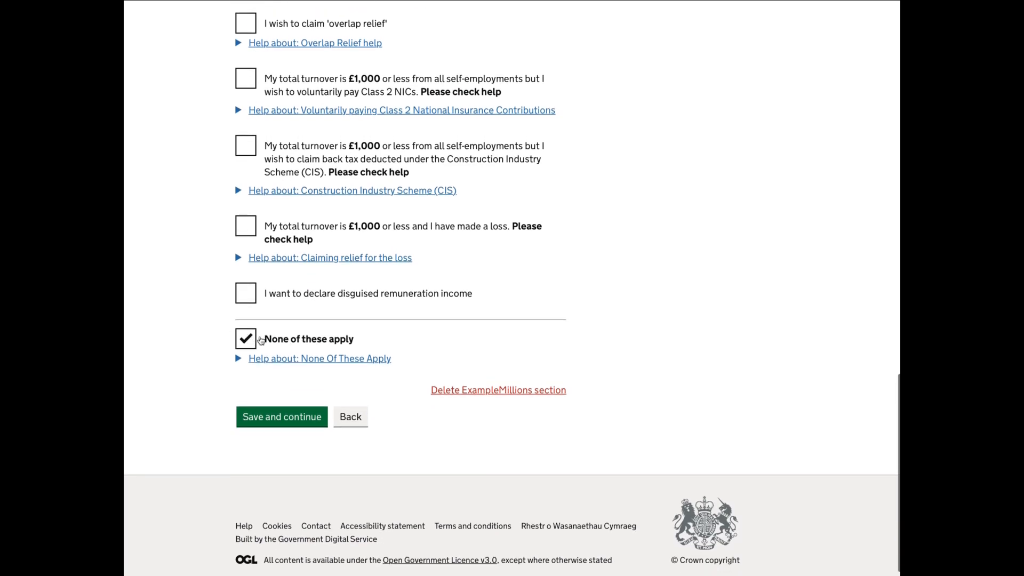
left_click(273, 417)
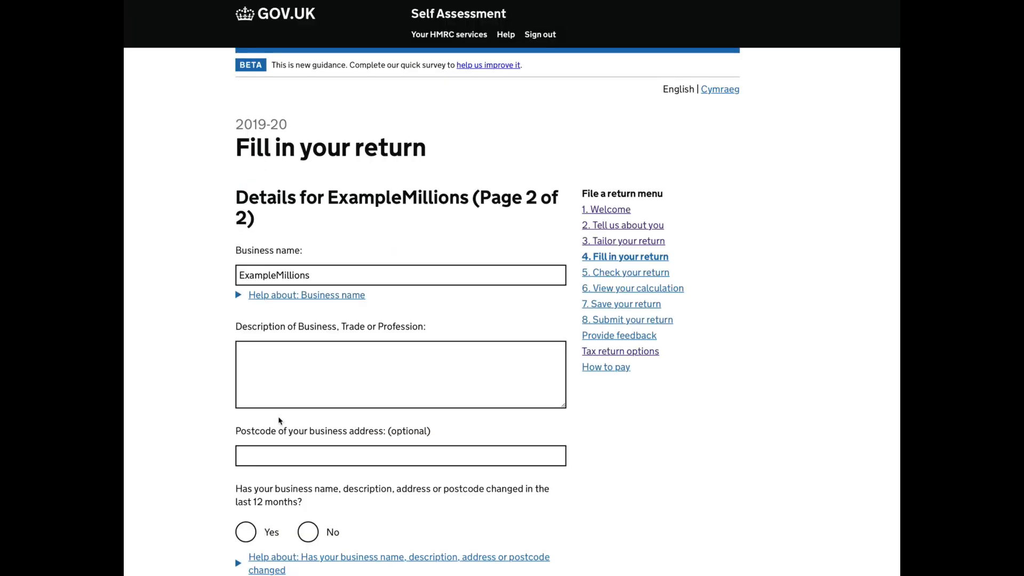
Describe the business as YouTuber and answer No to business details having changed in the last 12 months.
scroll(279, 421, "down", 2)
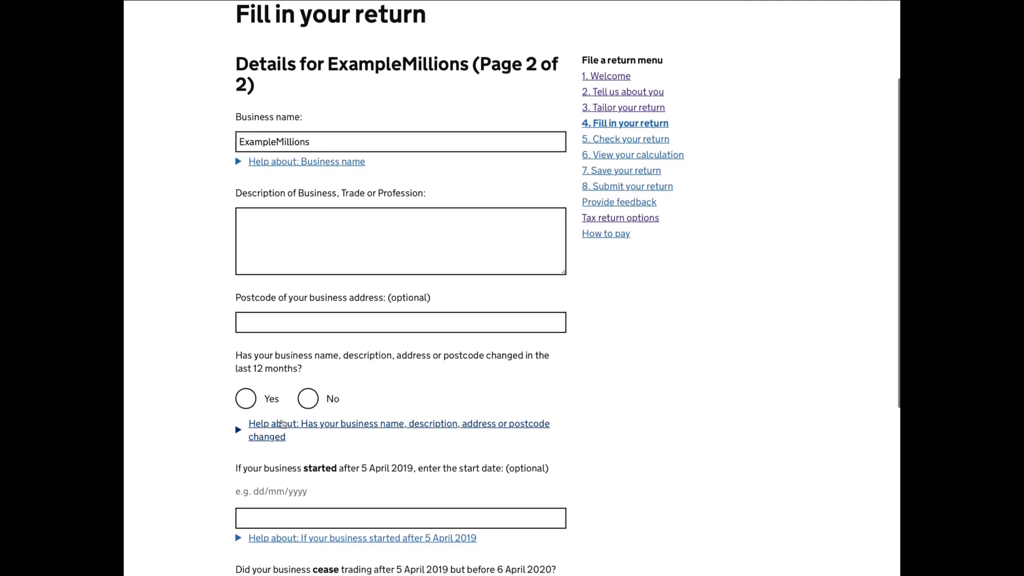
left_click(268, 220)
type("You")
type("Tuber")
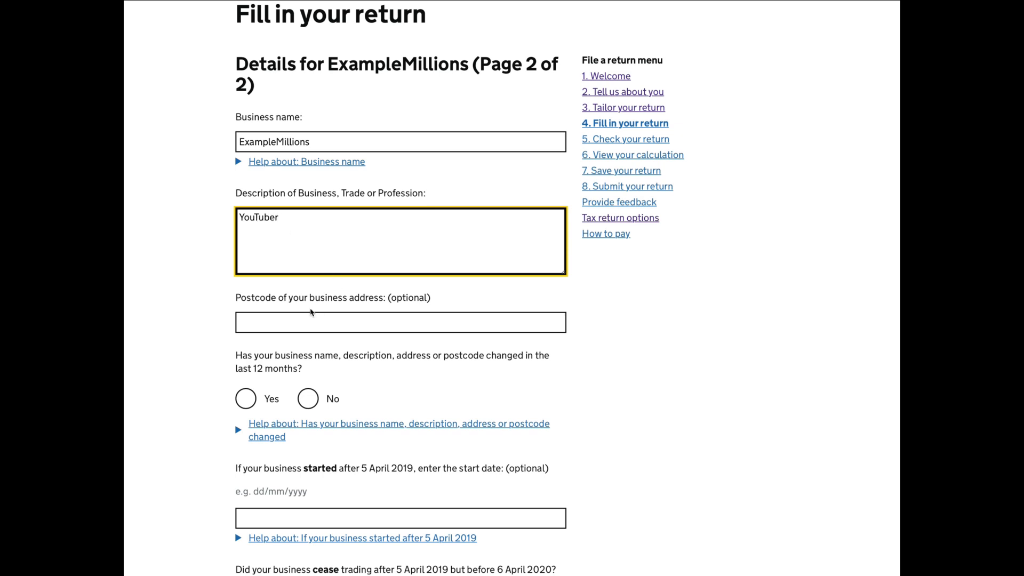
scroll(343, 351, "down", 2)
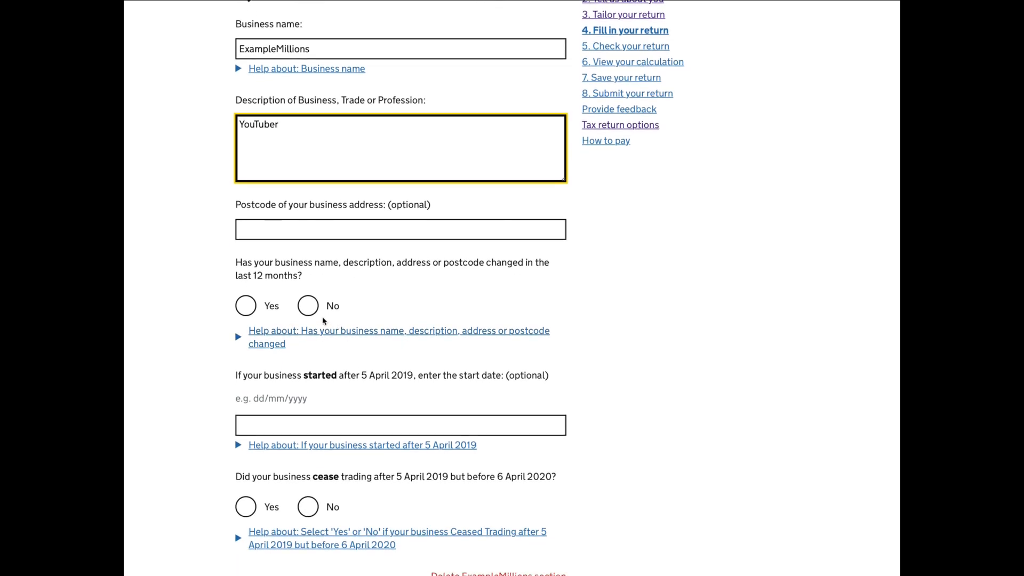
left_click(307, 305)
Enter 05/05/2019 as the start date of the business.
scroll(375, 368, "down", 1)
scroll(374, 368, "up", 1)
scroll(375, 368, "down", 1)
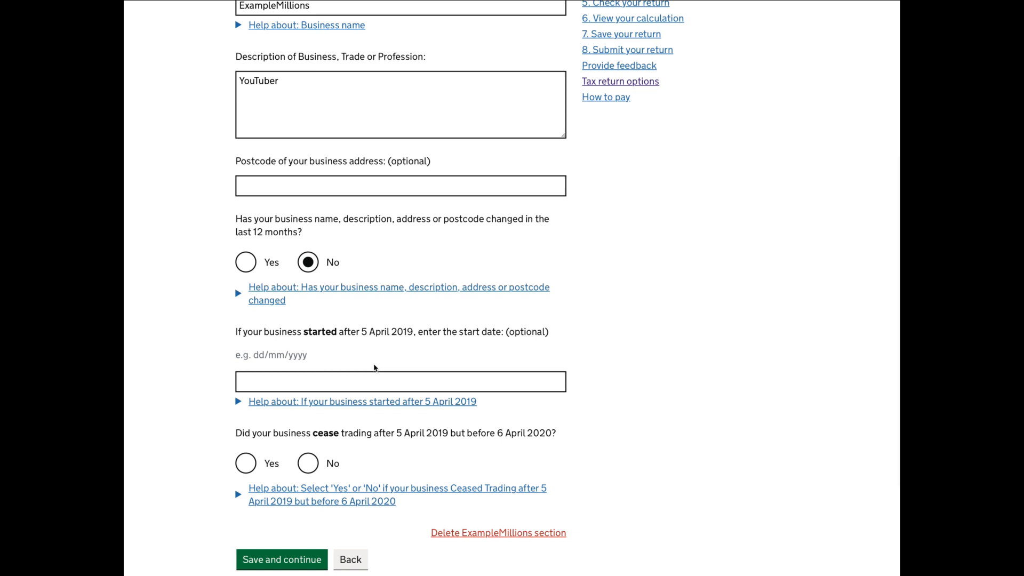
left_click(351, 380)
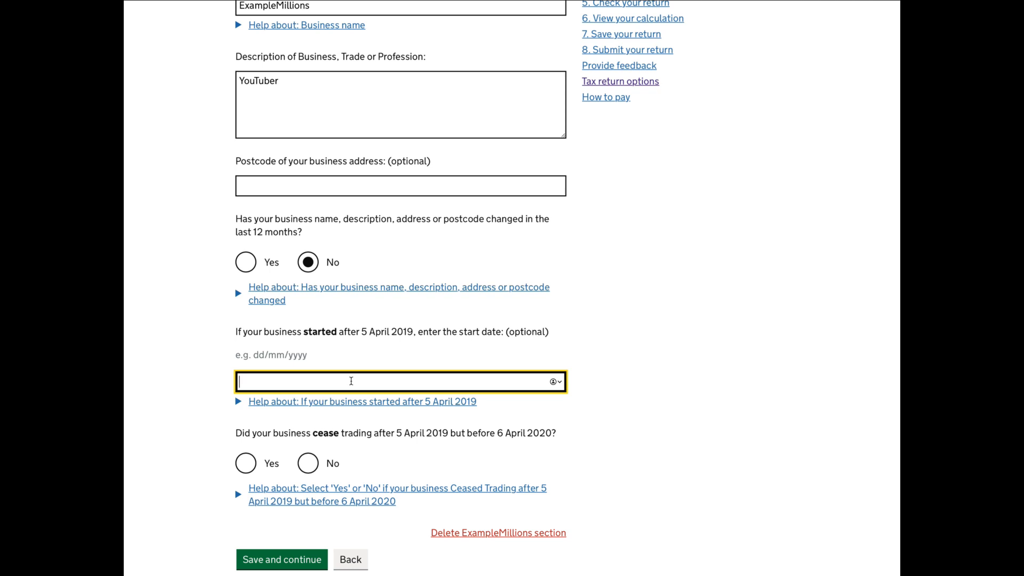
type("05/05/2019")
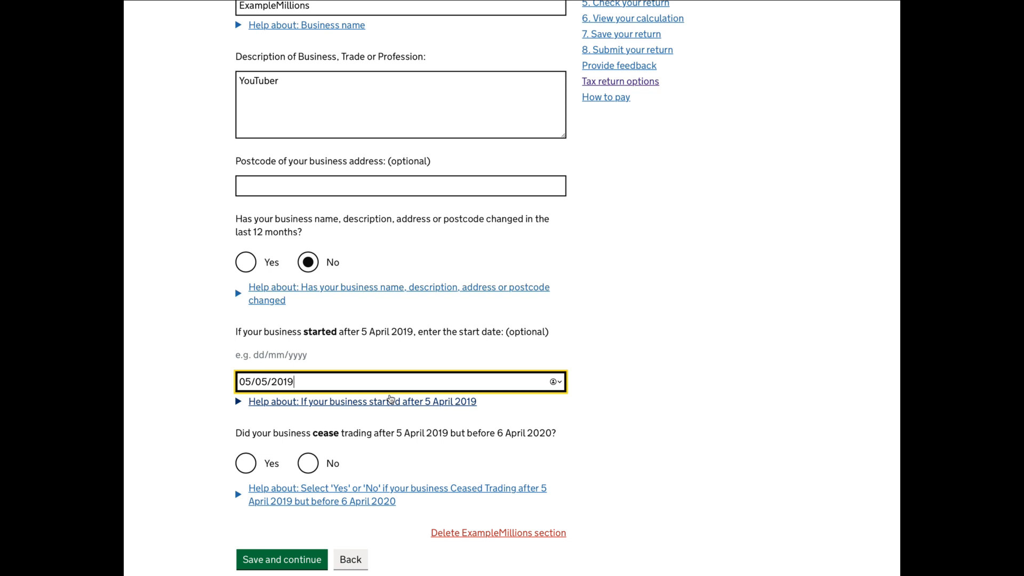
Answer No to the business having ceased trading during the tax year, and save page 2 of the business details.
scroll(390, 399, "down", 2)
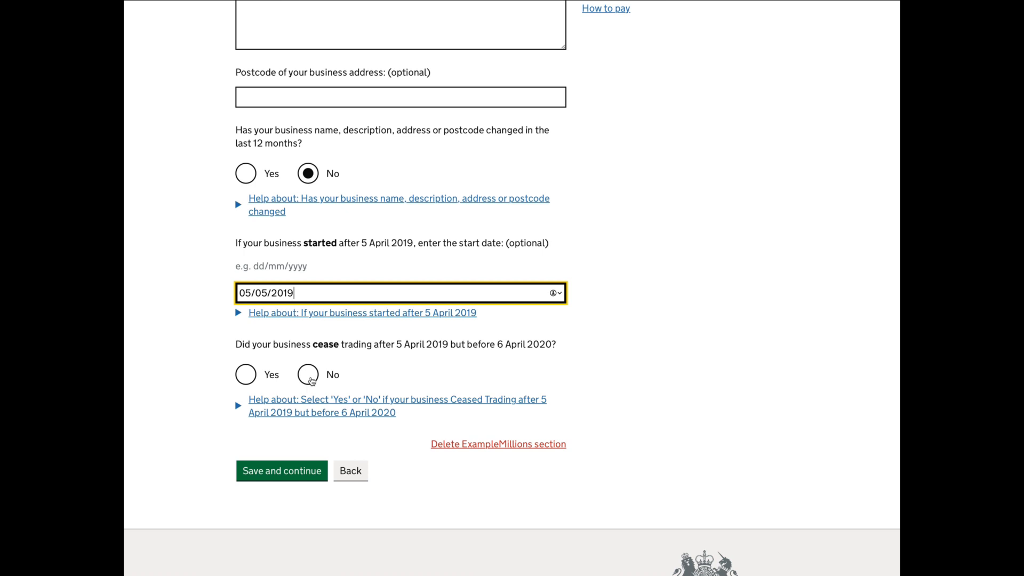
left_click(312, 380)
left_click(299, 472)
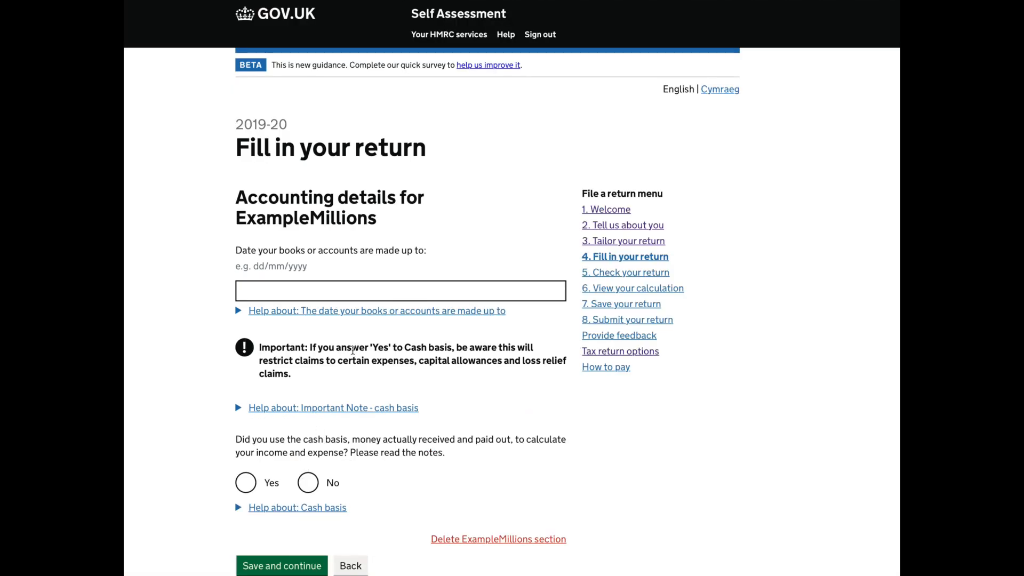
Enter 05/04/2020 as the date the books or accounts of ExampleMillions are made up to.
scroll(352, 351, "down", 1)
scroll(353, 350, "down", 2)
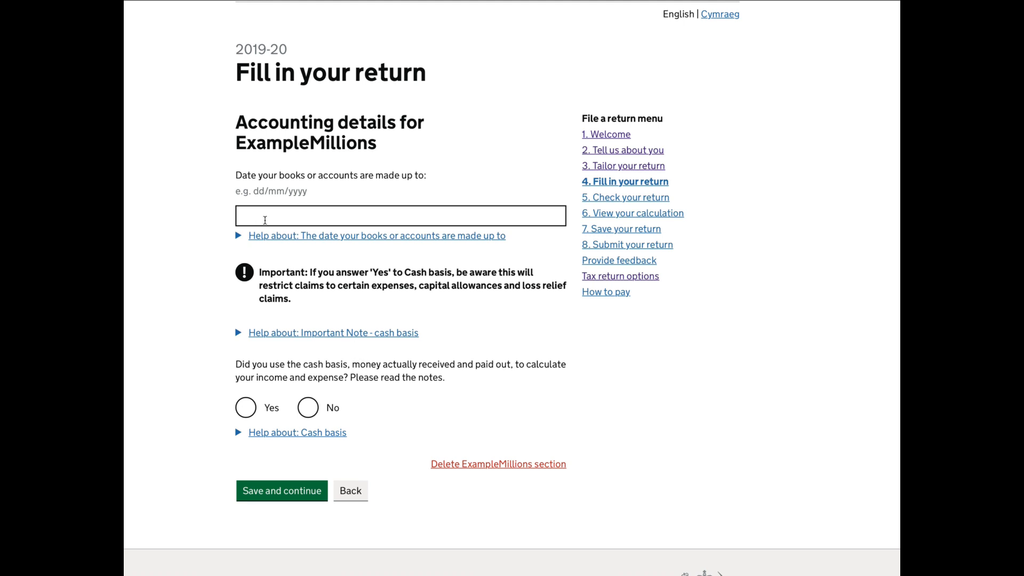
left_click(266, 220)
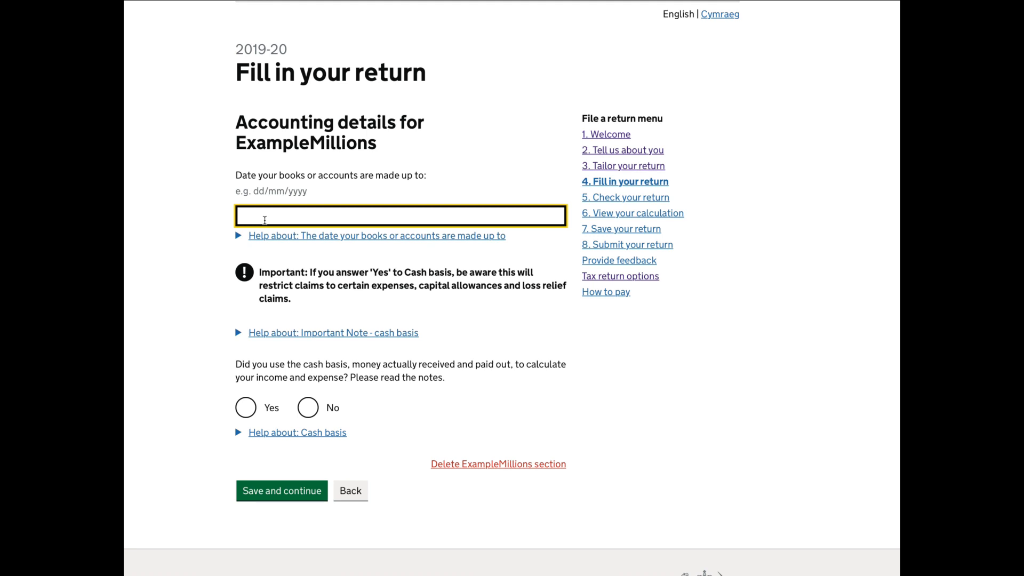
type("05/04/2020")
scroll(403, 332, "down", 2)
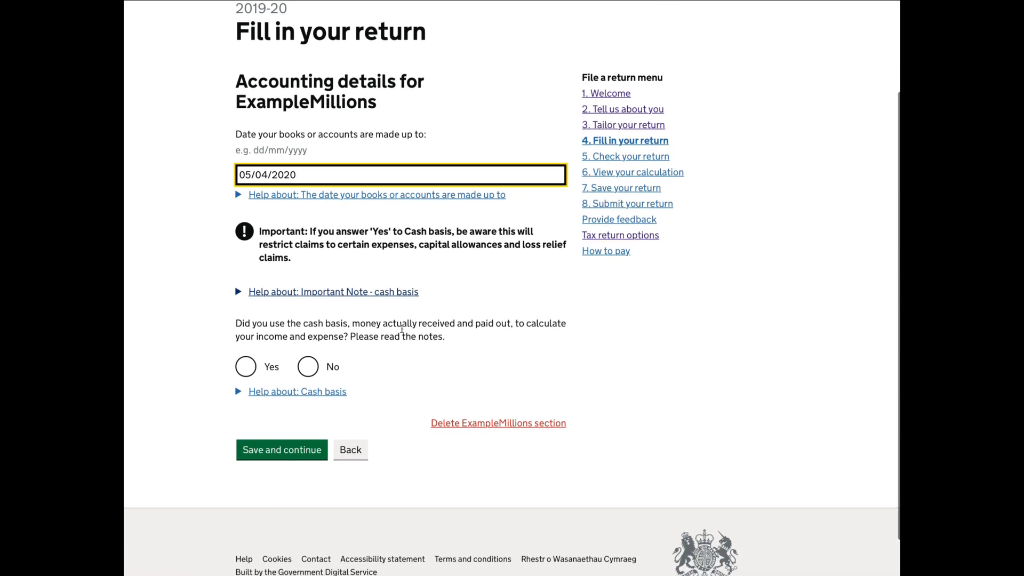
scroll(402, 333, "down", 1)
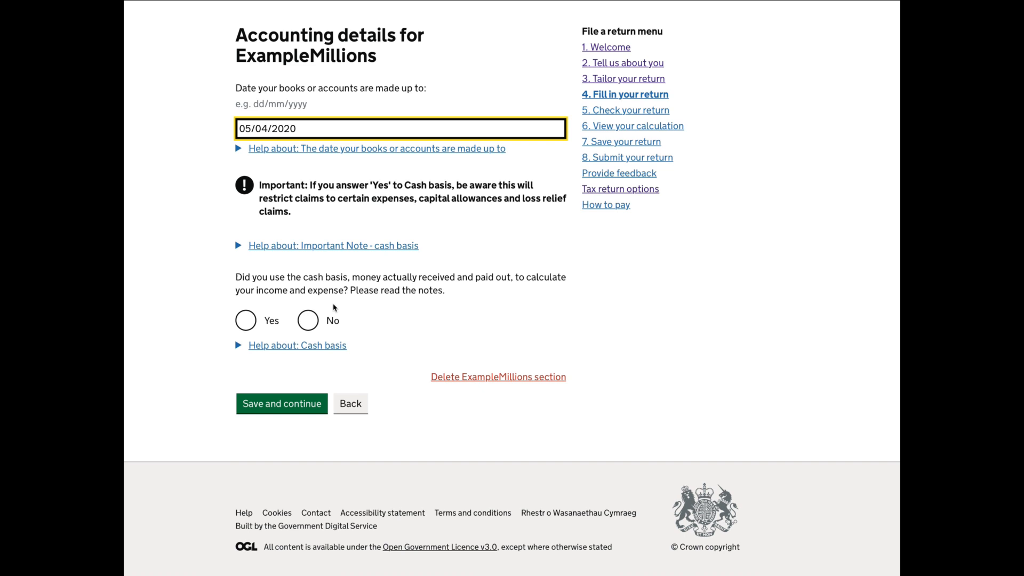
Answer Yes to having used the cash basis and save the accounting details for ExampleMillions.
left_click(249, 324)
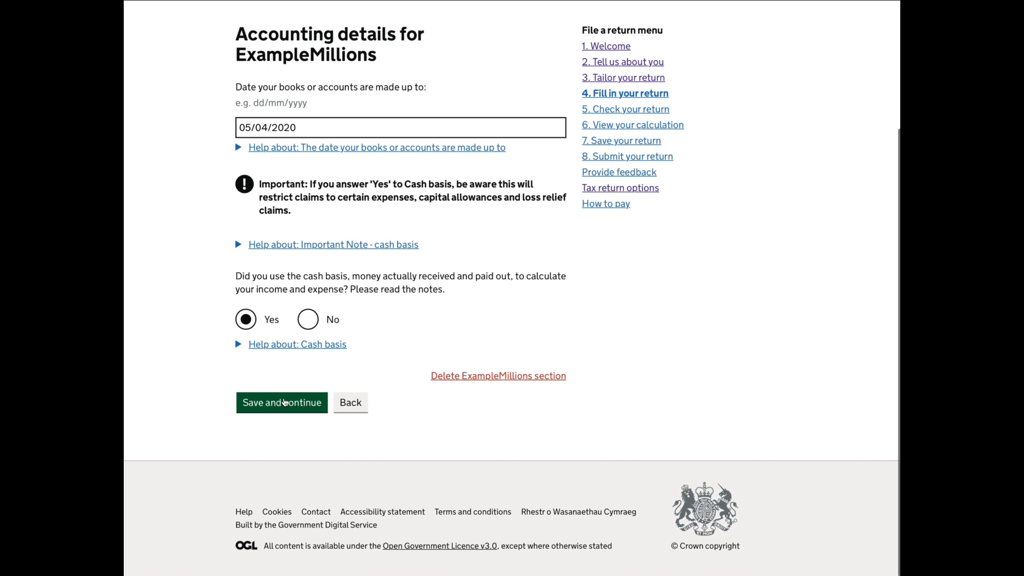
left_click(284, 402)
Enter 35500 as the turnover of ExampleMillions.
scroll(284, 398, "down", 1)
left_click(289, 220)
type("35")
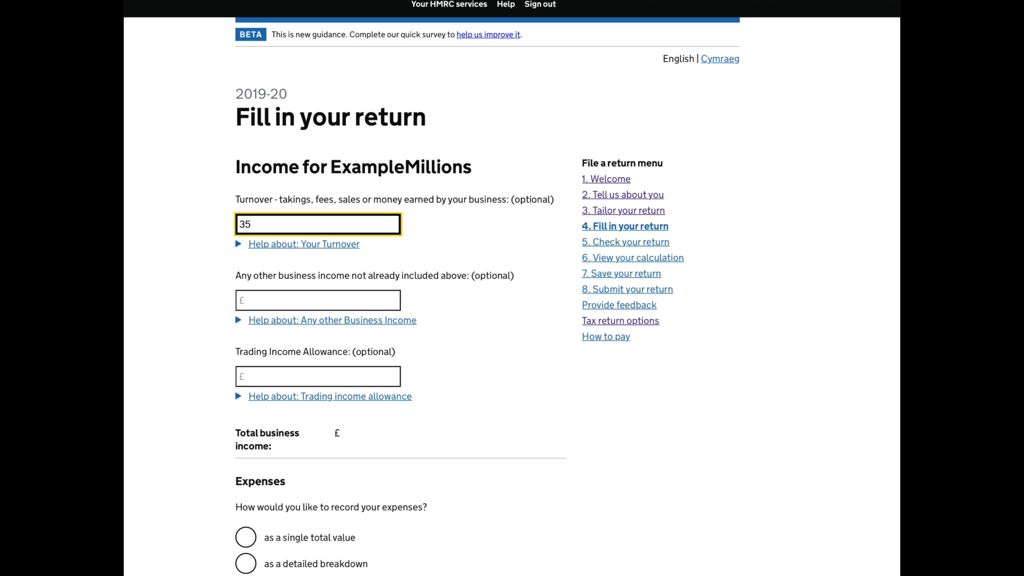
type("500")
Record the expenses as a single total value with total allowable expenses of 30000, and save the income page.
scroll(358, 305, "down", 2)
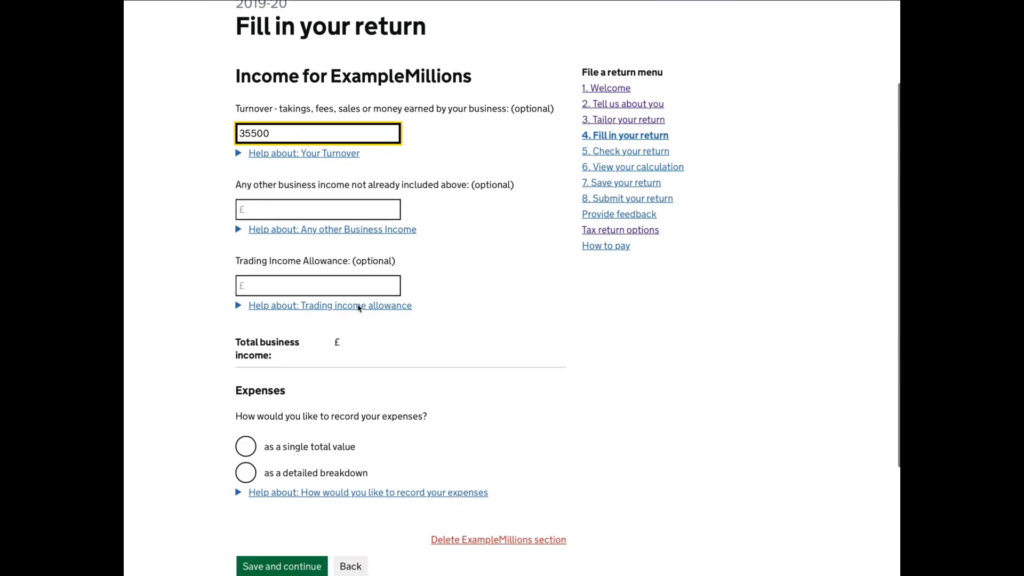
scroll(359, 308, "down", 3)
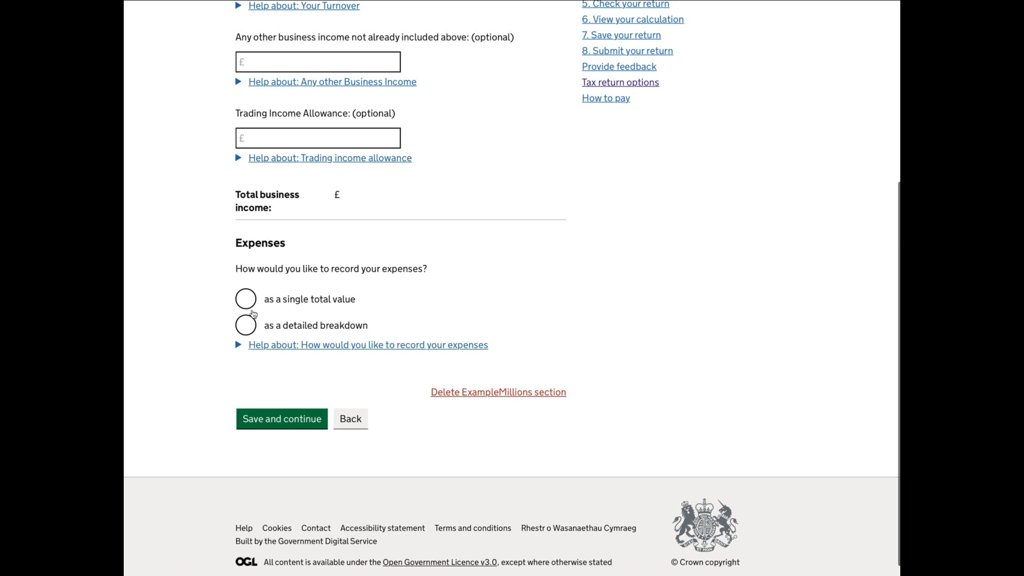
left_click(250, 305)
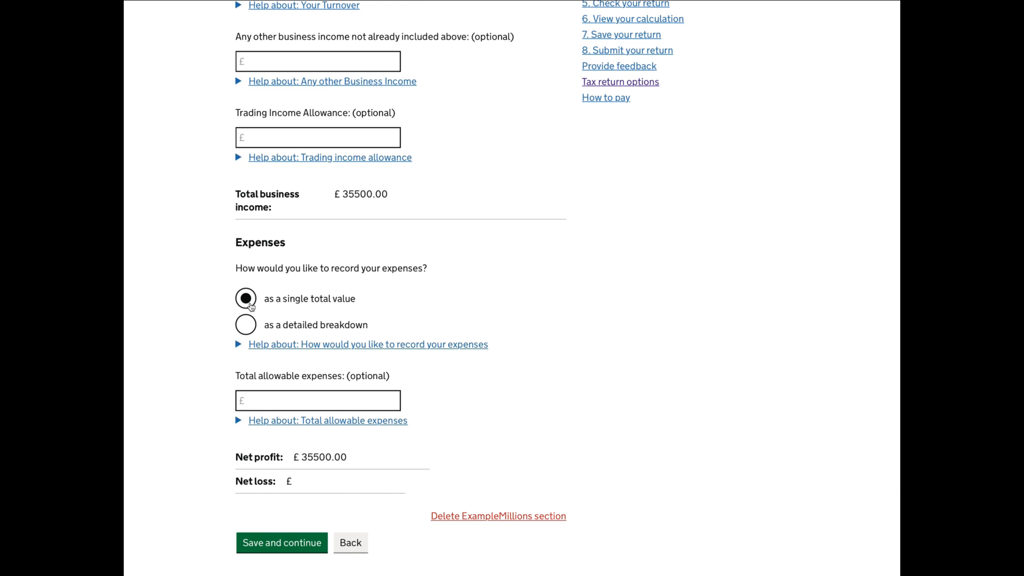
scroll(290, 325, "down", 2)
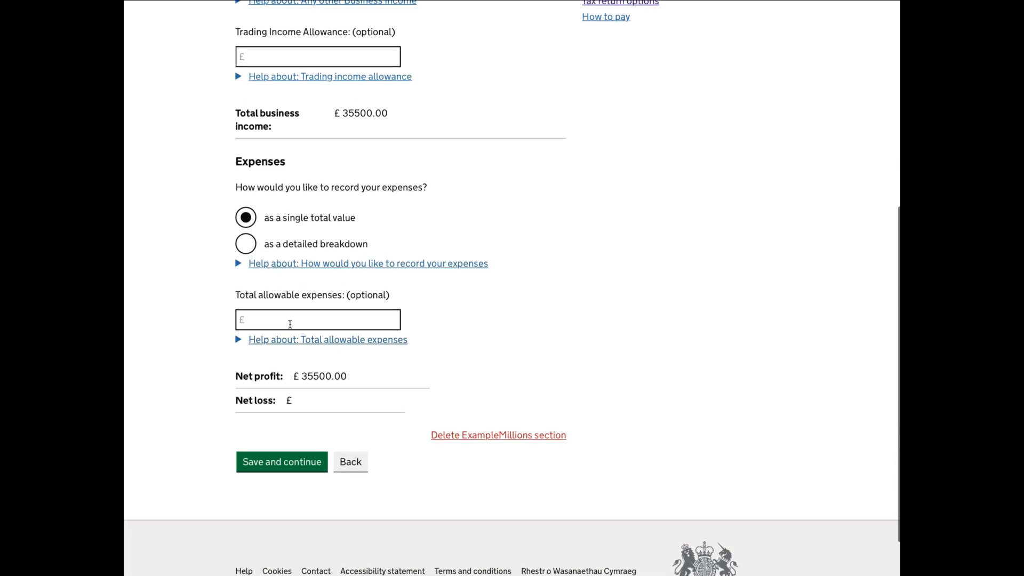
left_click(290, 324)
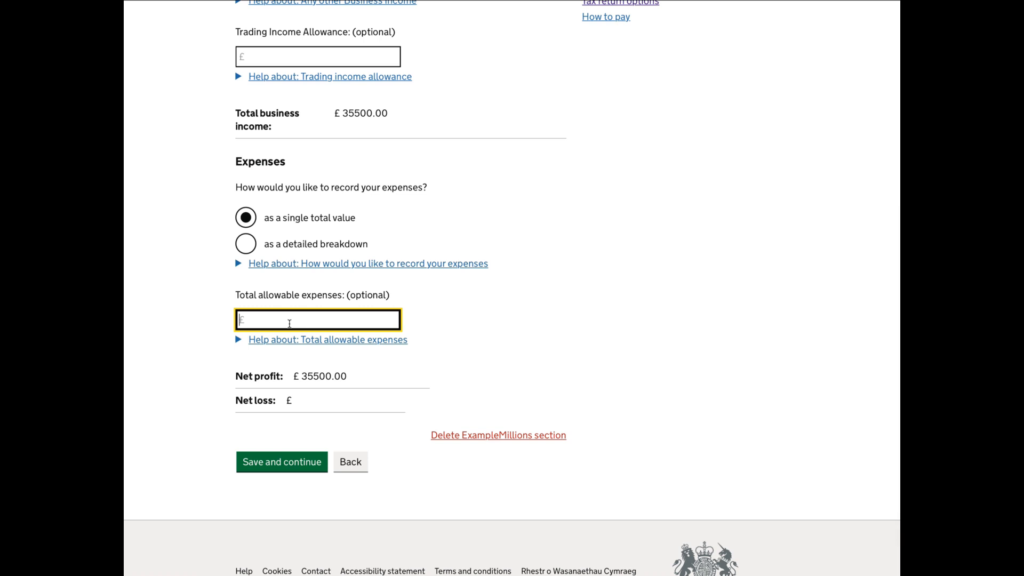
type("3")
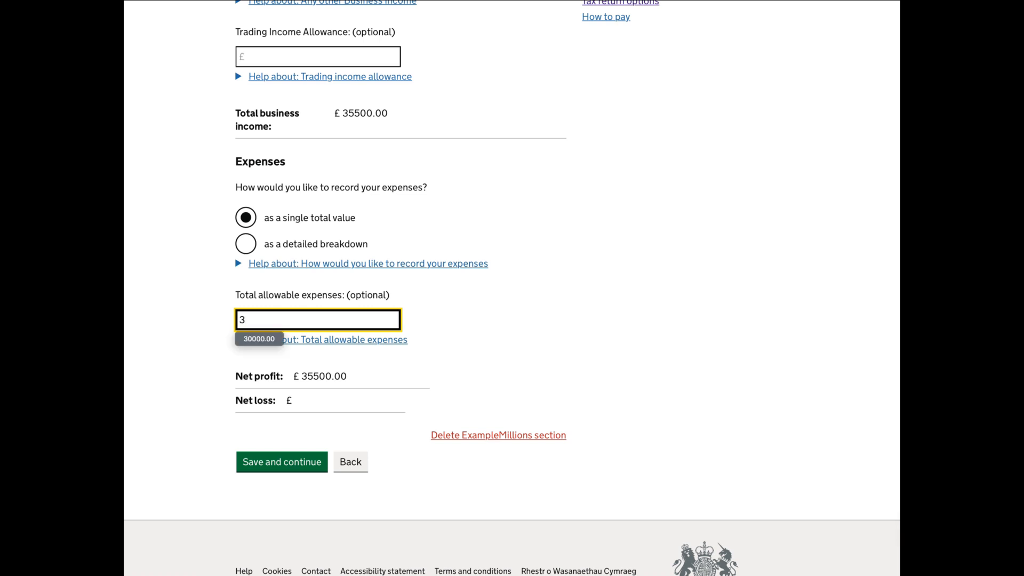
type("0000")
scroll(320, 327, "down", 1)
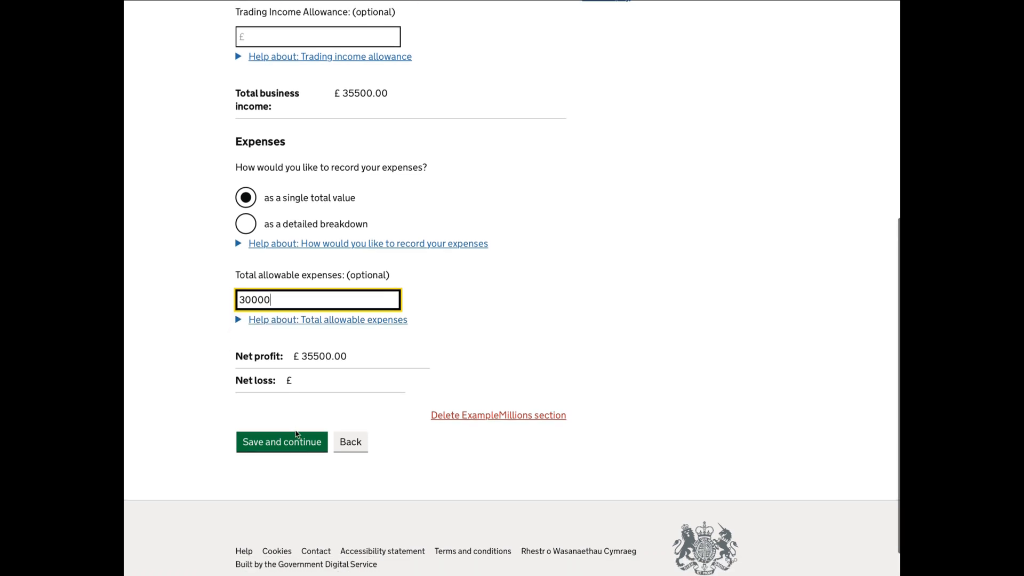
left_click(300, 441)
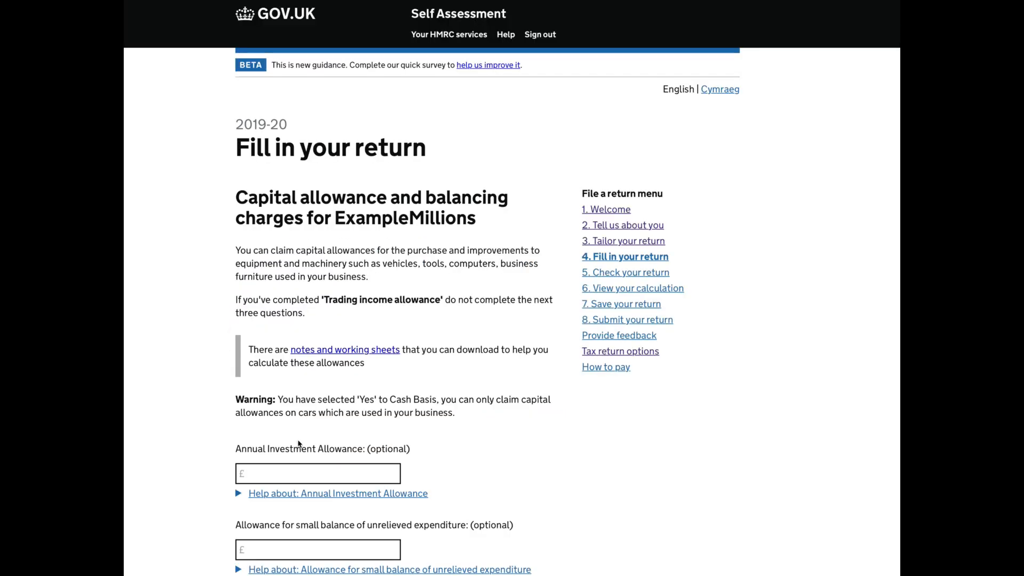
Leave all capital allowance and balancing charge amounts for ExampleMillions blank and save the page.
scroll(299, 444, "down", 3)
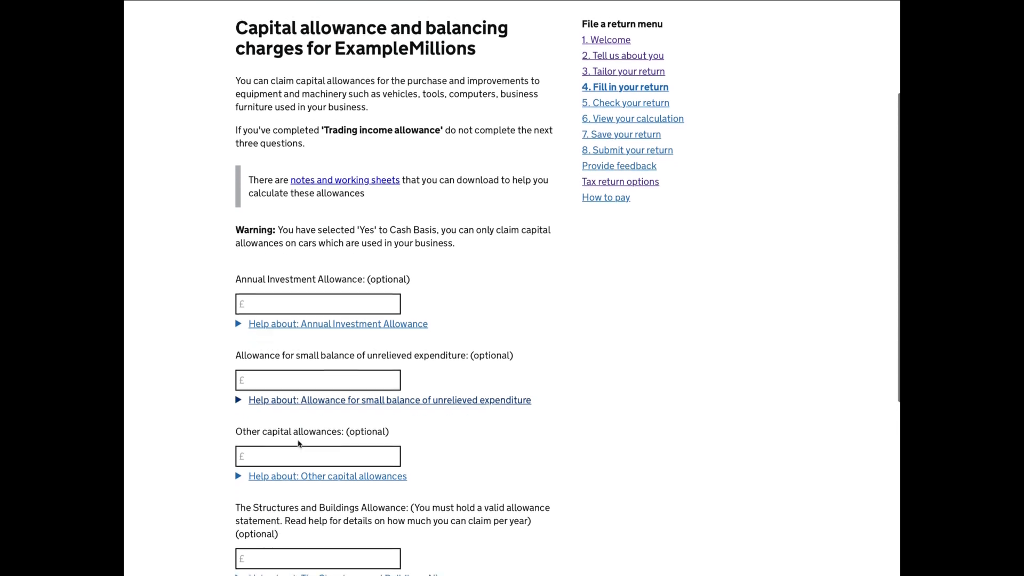
scroll(301, 443, "down", 1)
scroll(304, 443, "down", 3)
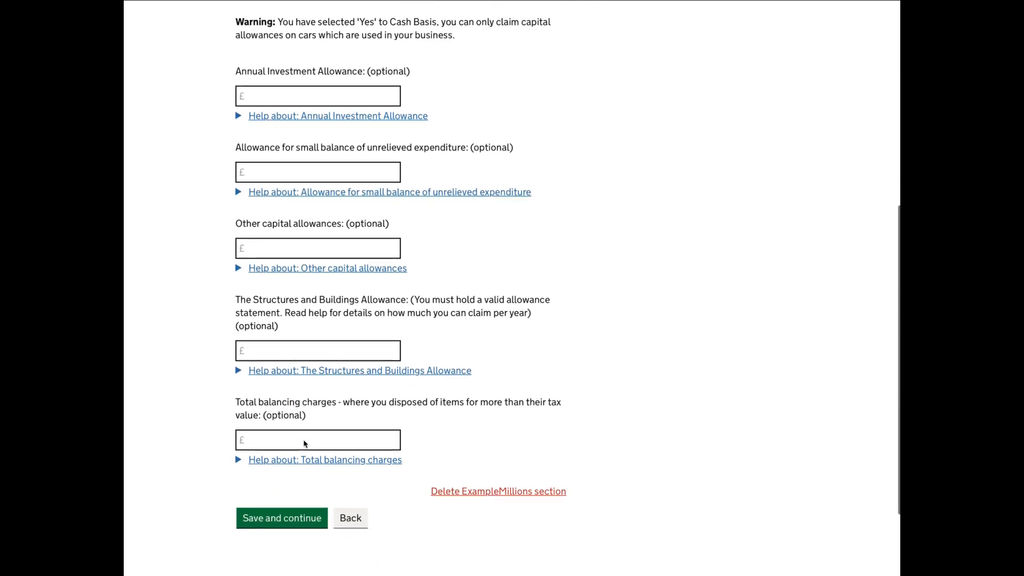
scroll(304, 444, "down", 2)
left_click(304, 447)
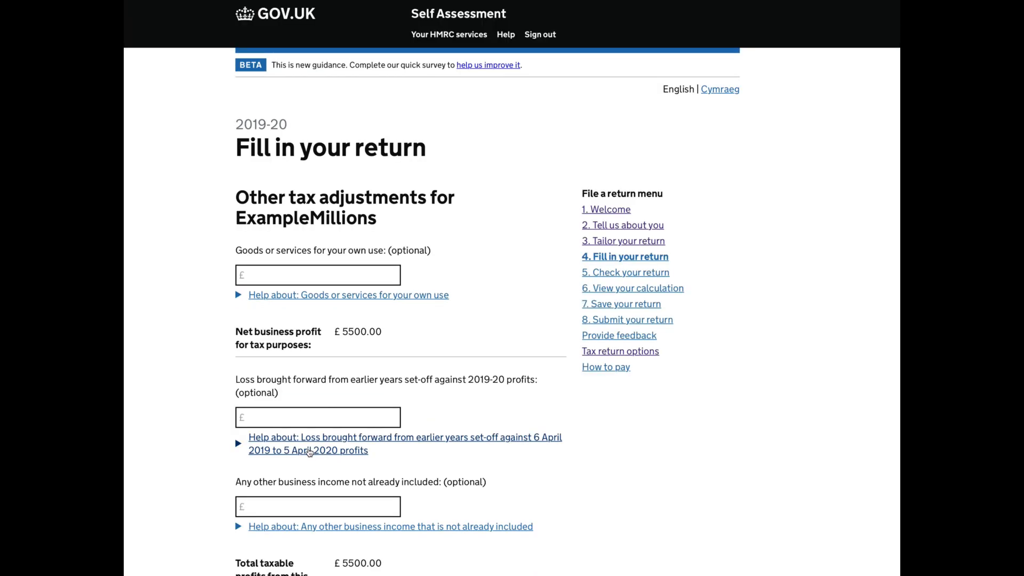
Save the other tax adjustments for ExampleMillions without entering any amounts.
scroll(309, 452, "down", 1)
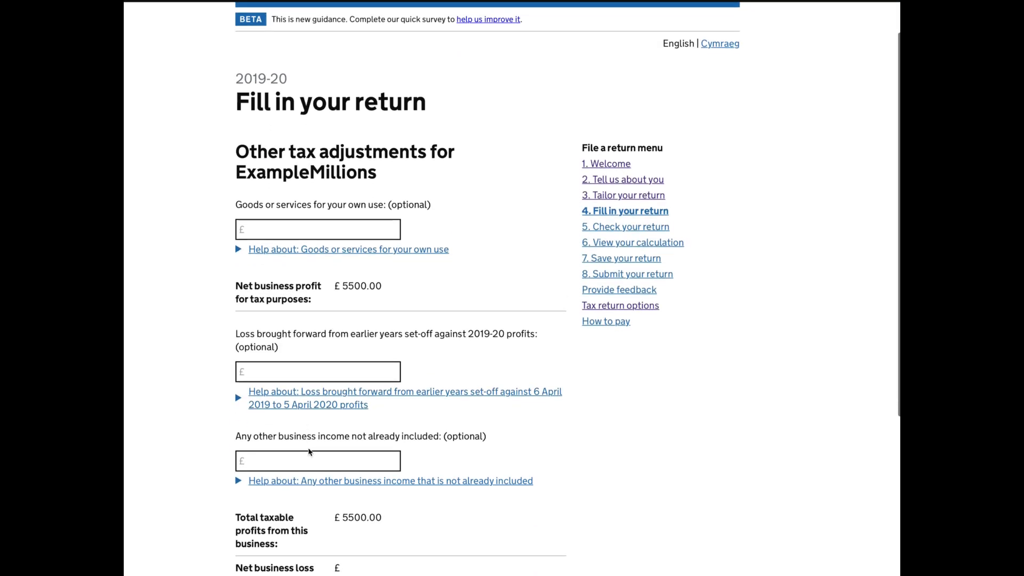
scroll(309, 452, "down", 1)
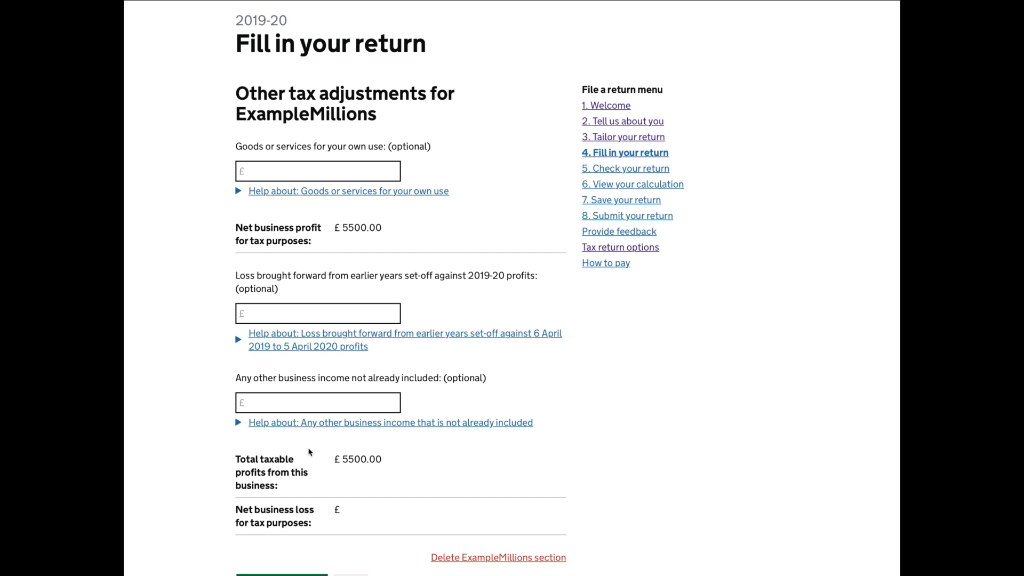
scroll(310, 453, "down", 1)
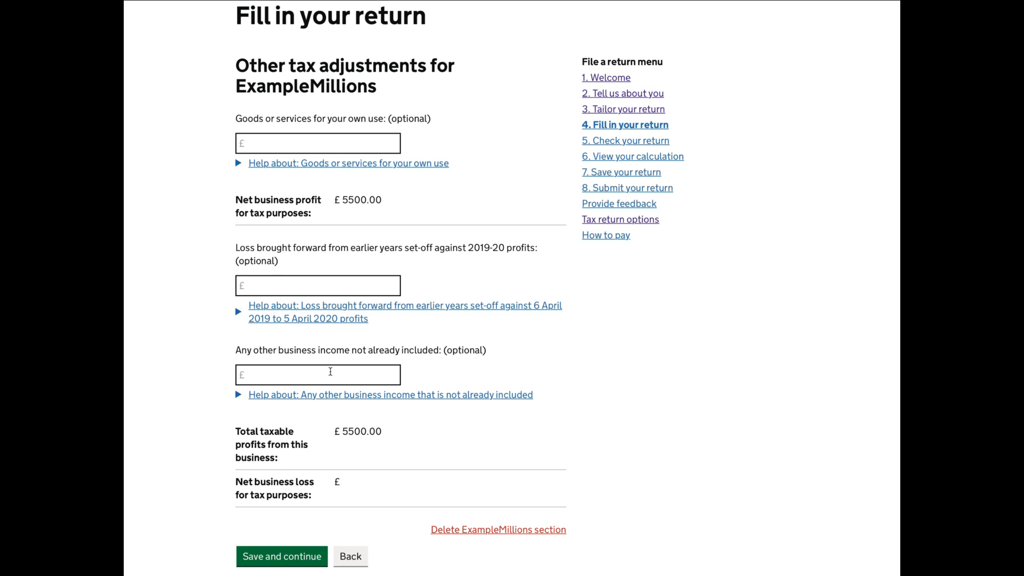
scroll(357, 380, "down", 2)
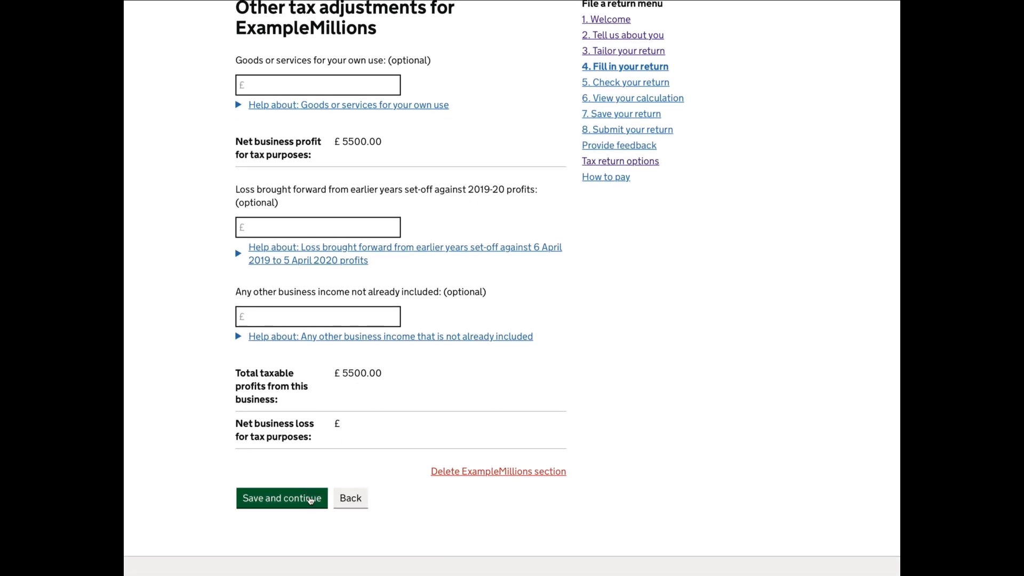
left_click(310, 499)
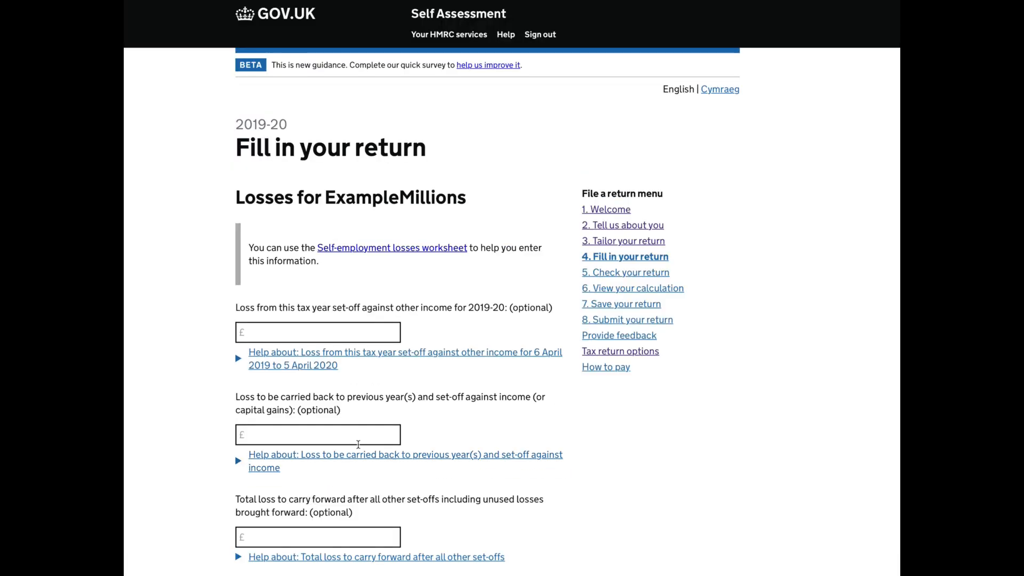
Save the losses and tax deducted pages for ExampleMillions with all their optional amounts left blank.
scroll(358, 444, "down", 1)
scroll(358, 444, "down", 3)
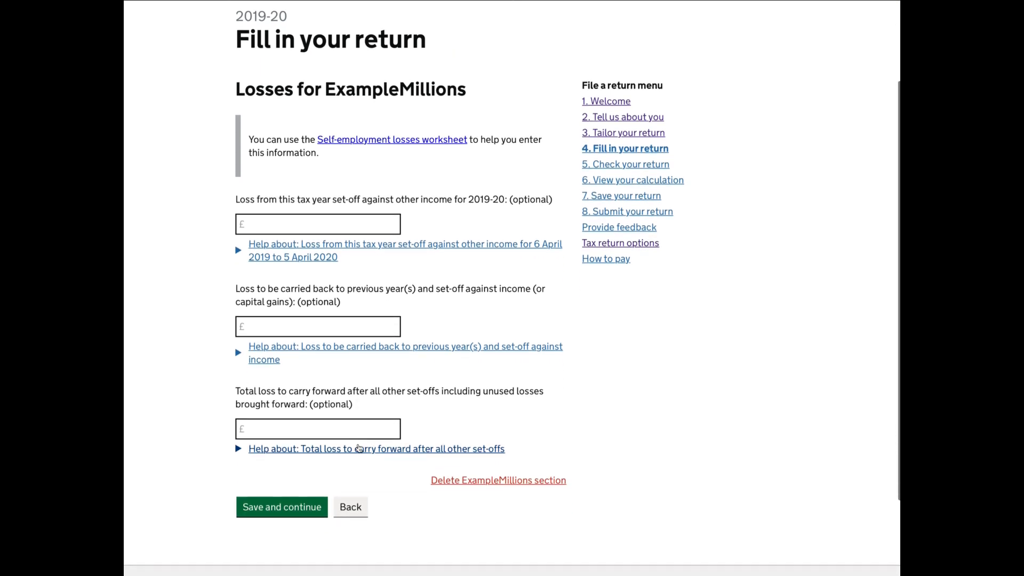
scroll(359, 447, "down", 1)
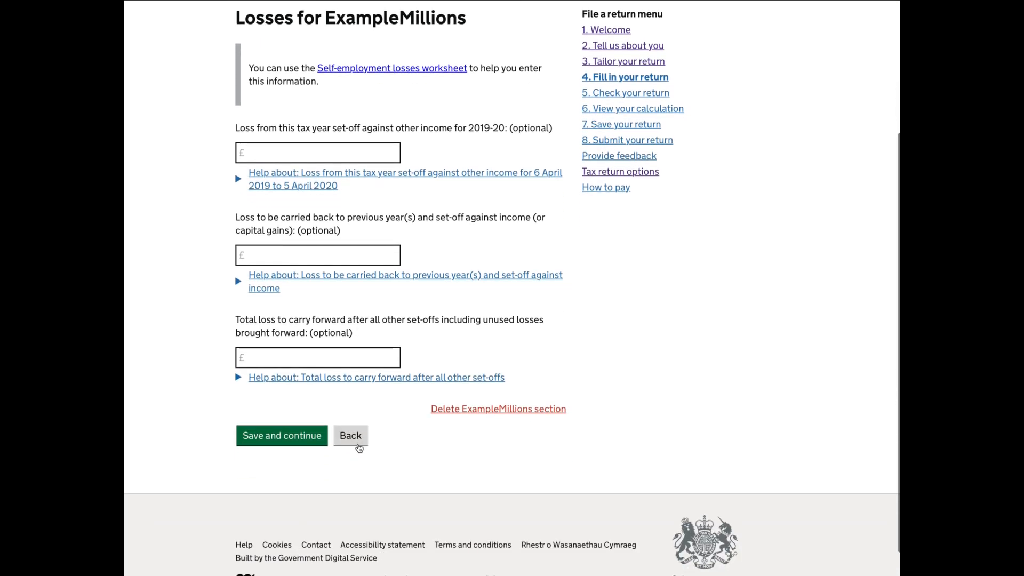
left_click(313, 441)
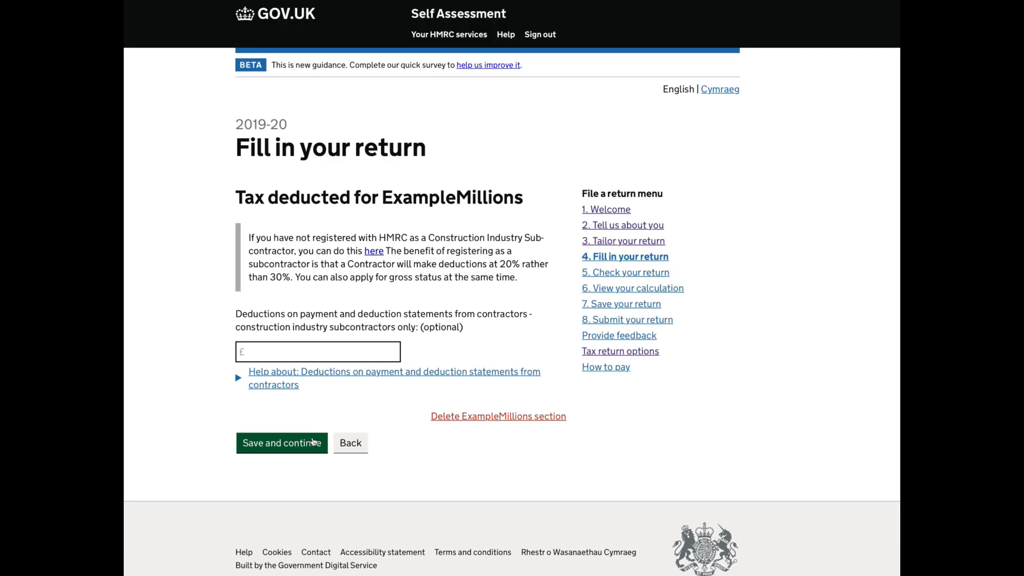
left_click(305, 442)
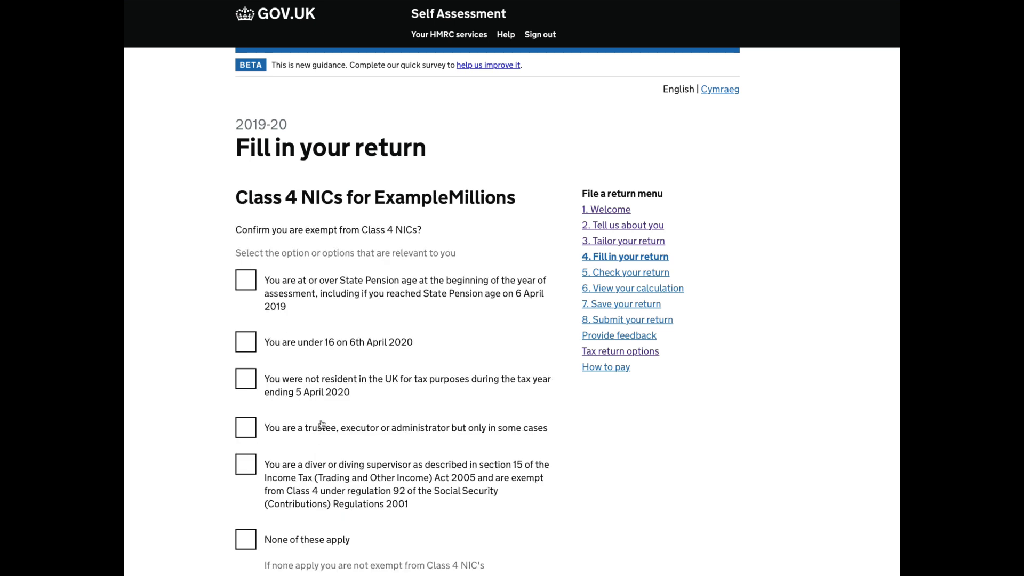
Choose None of these apply for the Class 4 NICs exemption and save the answer.
scroll(322, 424, "down", 1)
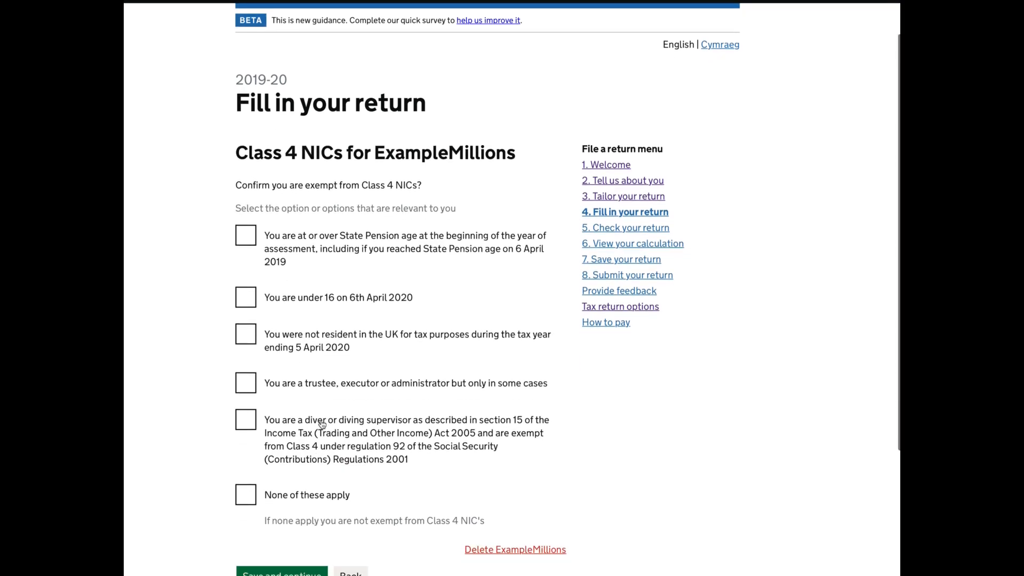
scroll(322, 424, "down", 3)
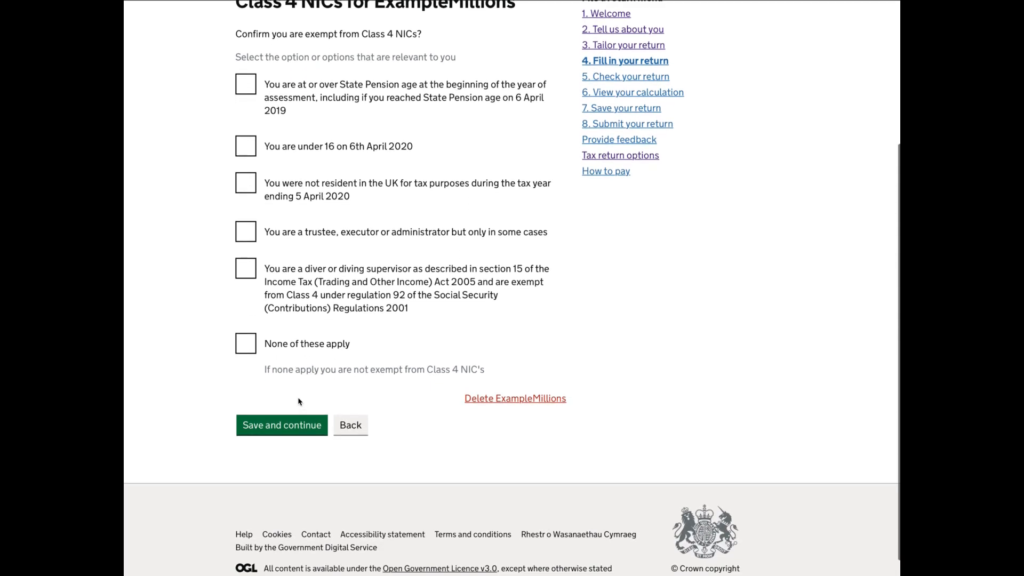
left_click(250, 354)
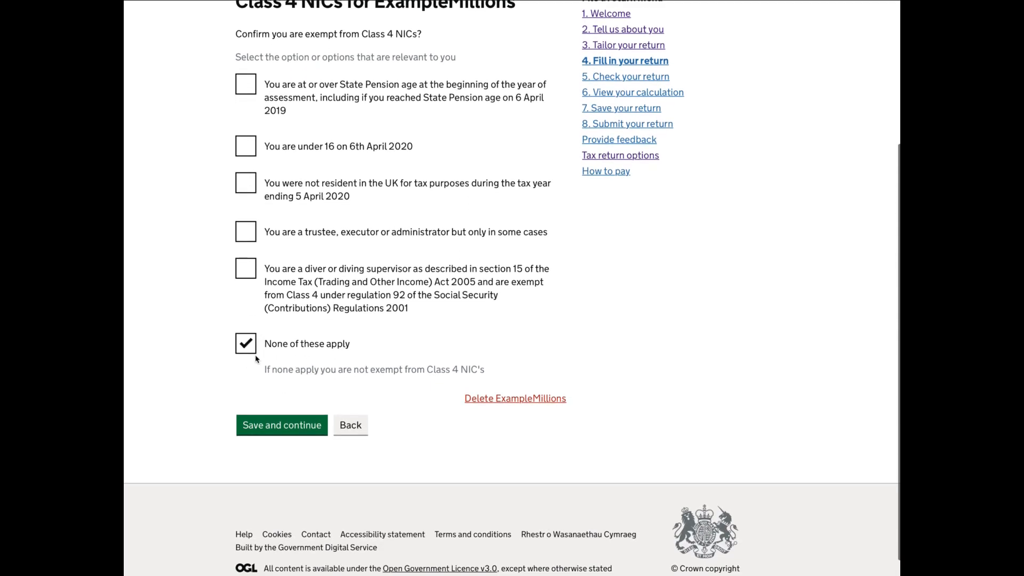
left_click(294, 430)
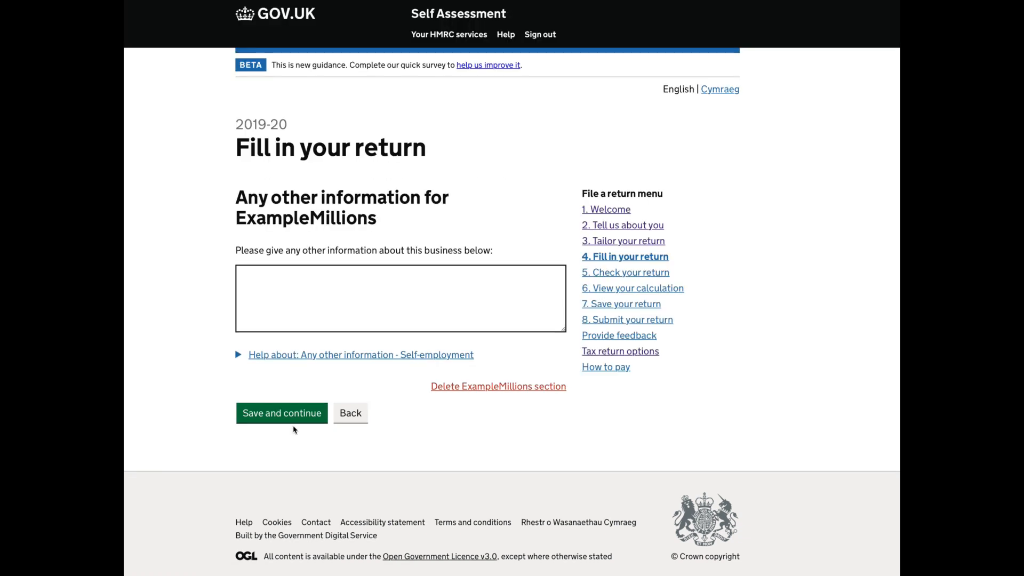
Save the other information page for ExampleMillions without text, and review and accept the business summary.
scroll(294, 429, "down", 1)
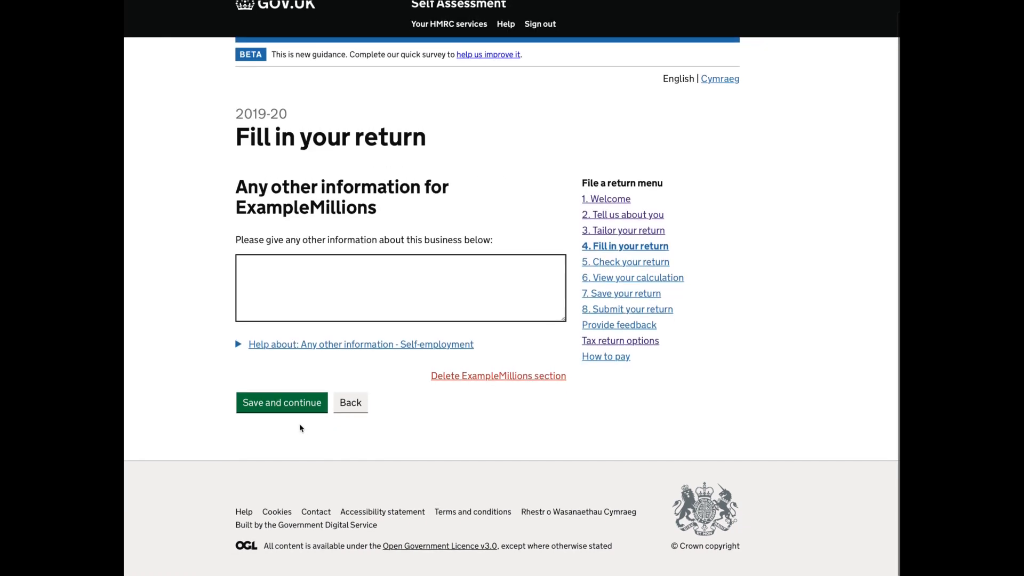
left_click(281, 402)
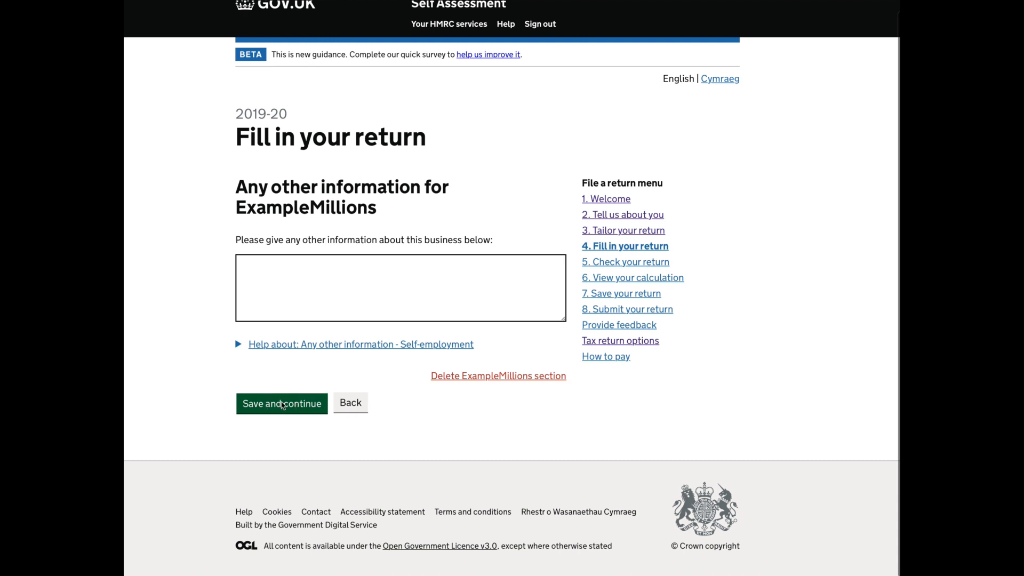
scroll(327, 422, "down", 1)
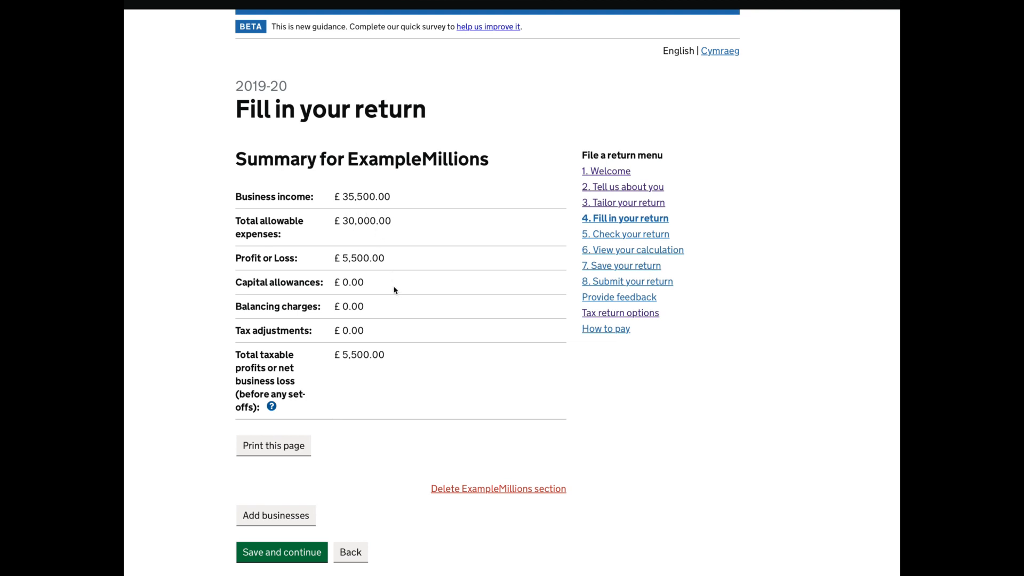
scroll(394, 290, "down", 1)
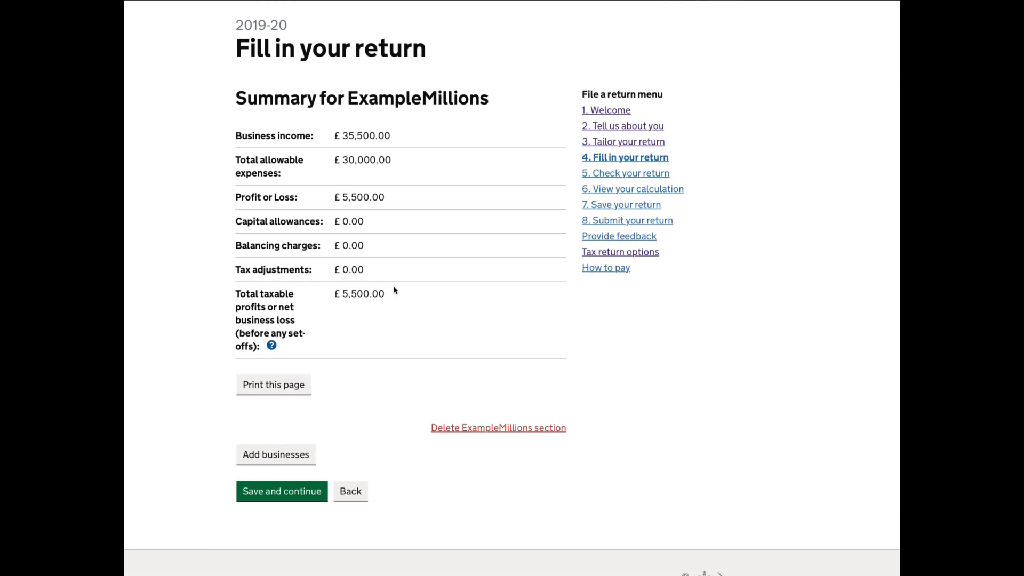
scroll(394, 290, "down", 1)
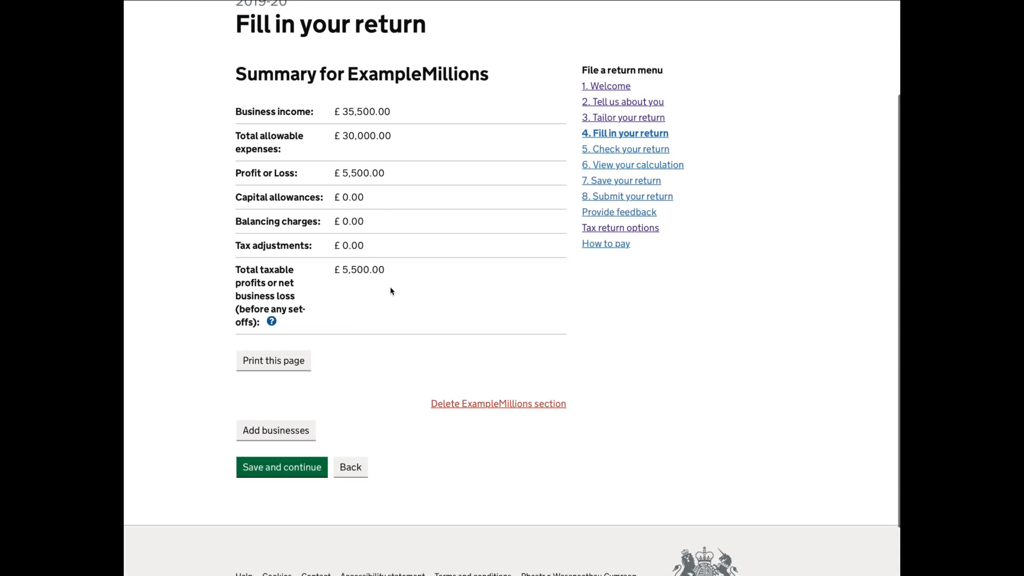
left_click(295, 473)
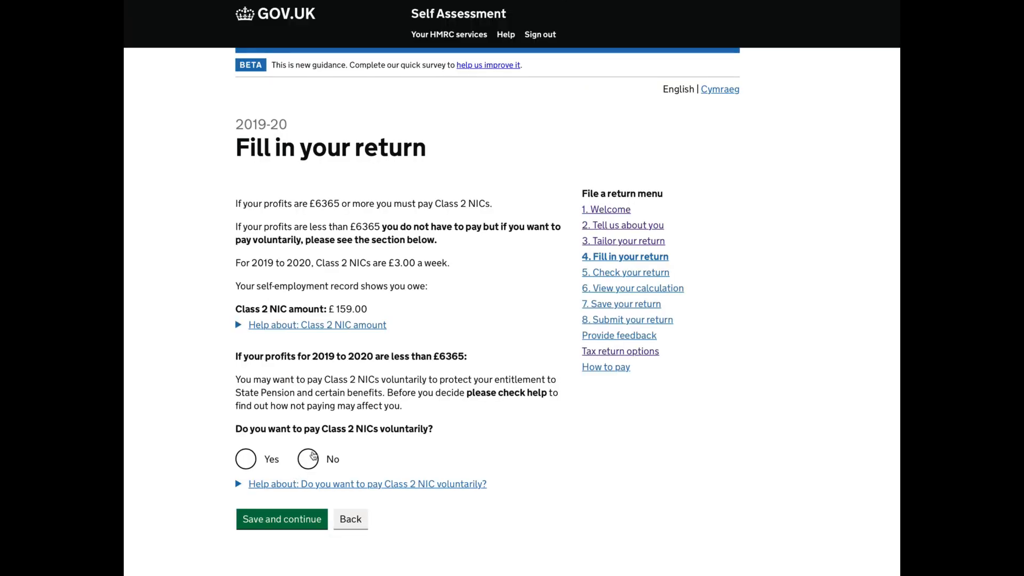
Answer No to paying Class 2 NICs voluntarily and save the answer.
scroll(342, 423, "down", 4)
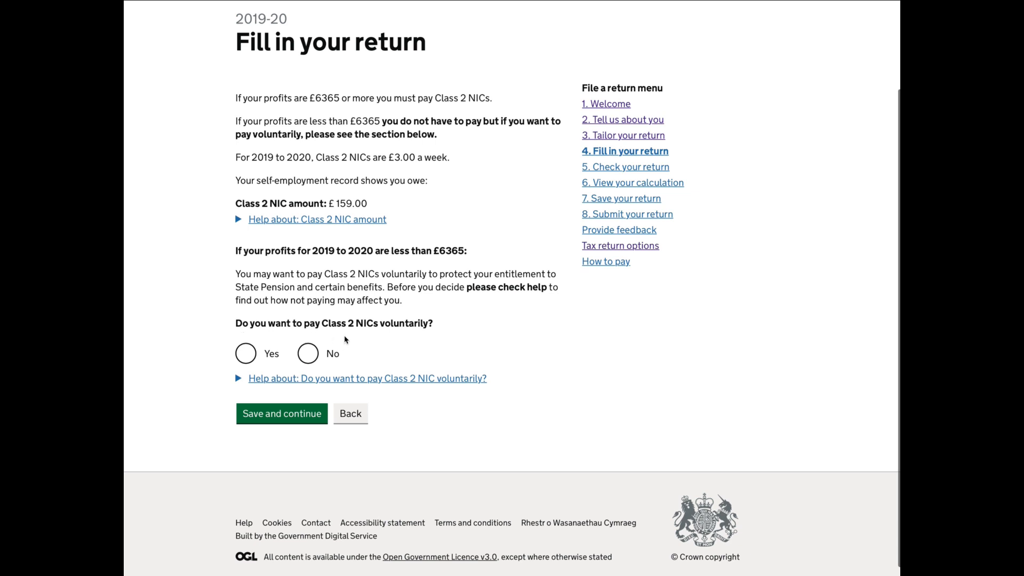
left_click(311, 355)
left_click(298, 414)
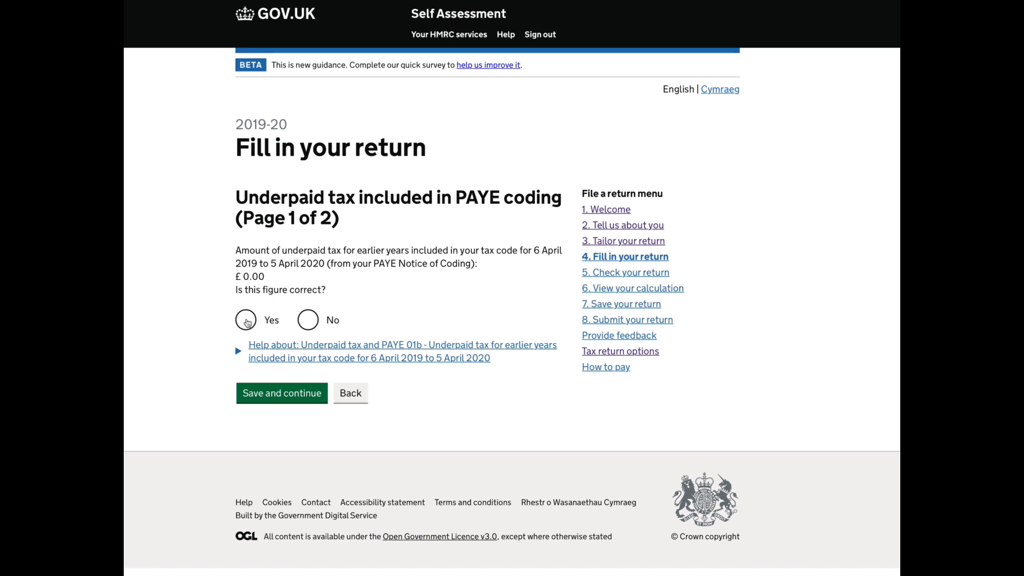
Answer Yes to the underpaid tax figure for earlier years in the PAYE coding being correct, and save page 1.
left_click(247, 322)
left_click(282, 397)
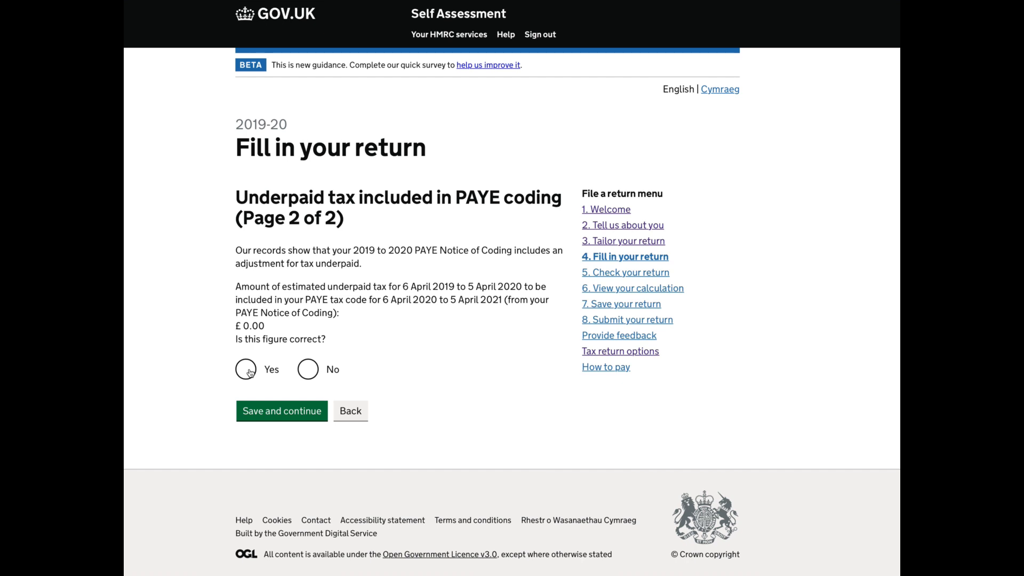
Answer Yes to the 2019-20 estimated underpaid tax figure being correct, and save 0 as the outstanding debt in the tax code.
left_click(250, 372)
left_click(280, 412)
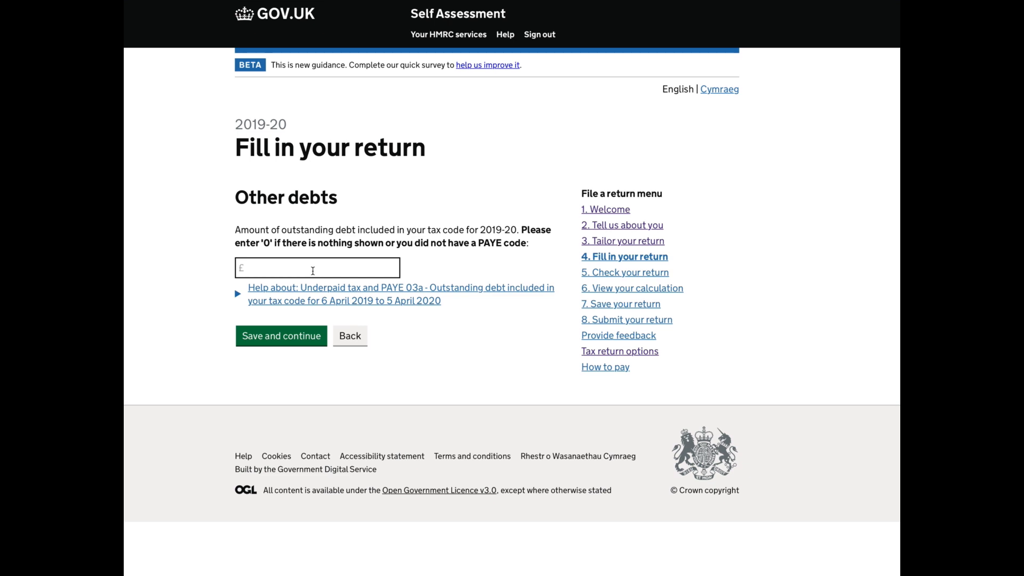
left_click(313, 270)
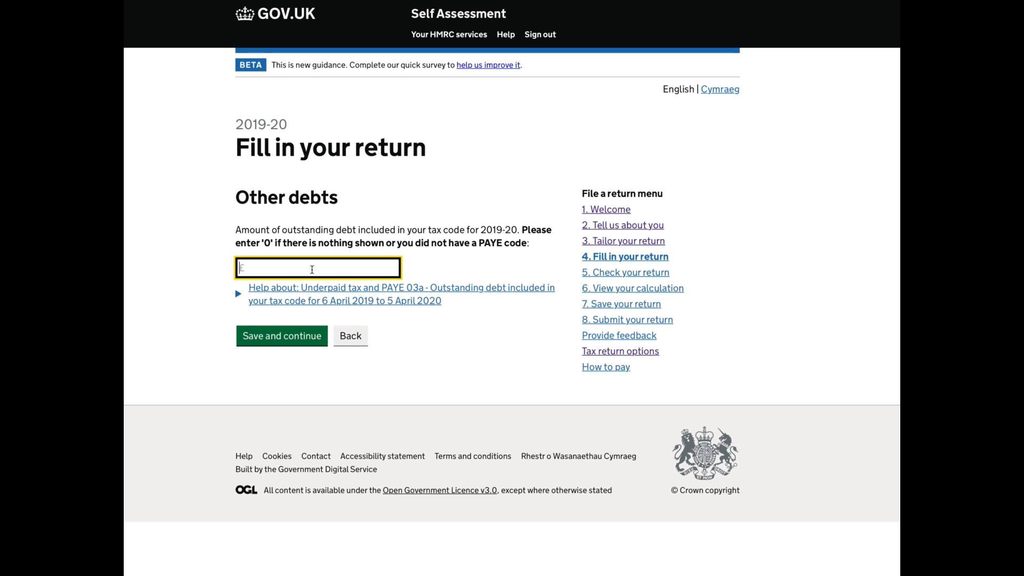
type("0")
left_click(307, 337)
Choose Yourself as the recipient of any overpaid tax repayment and save the answer.
scroll(344, 360, "down", 1)
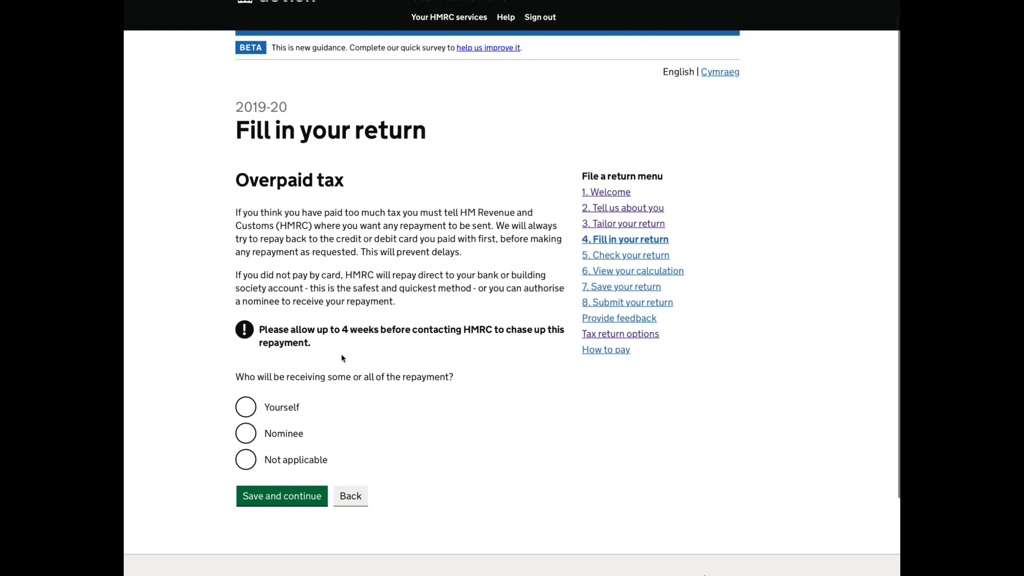
scroll(343, 358, "down", 1)
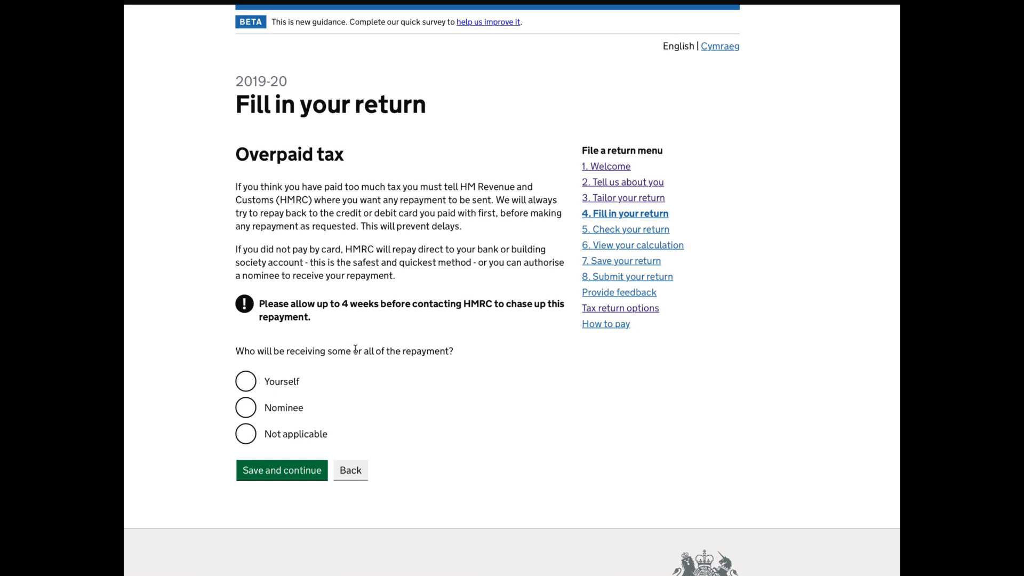
left_click(251, 383)
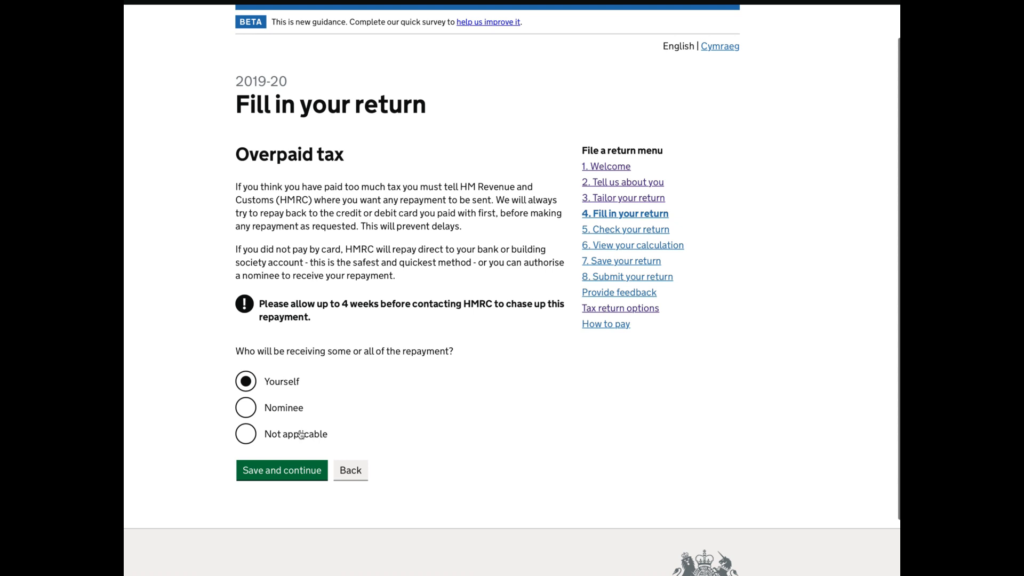
left_click(280, 471)
Declare having no bank or building society account for the repayment and save the page with the bank details blank.
scroll(280, 474, "down", 3)
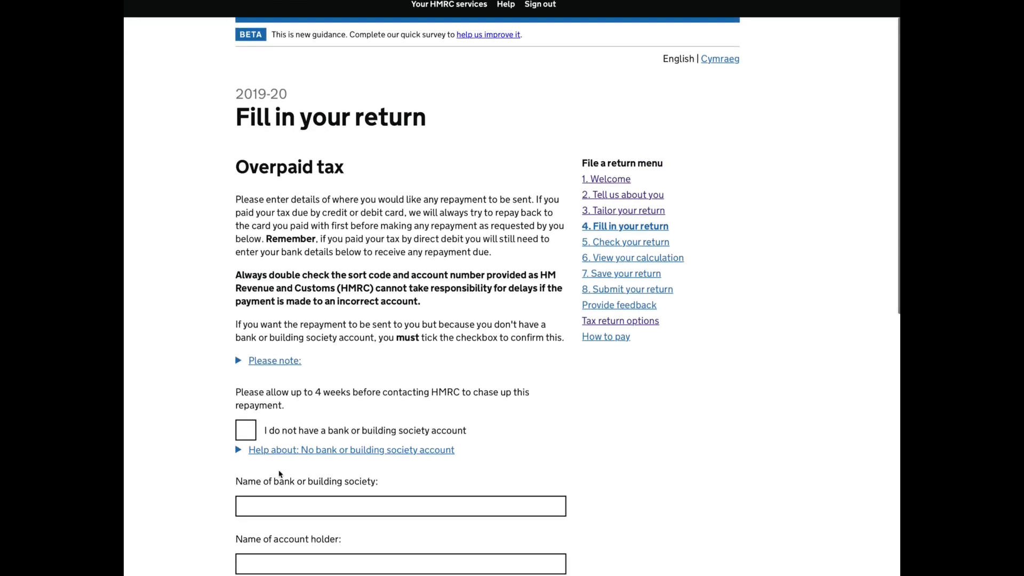
scroll(279, 462, "down", 1)
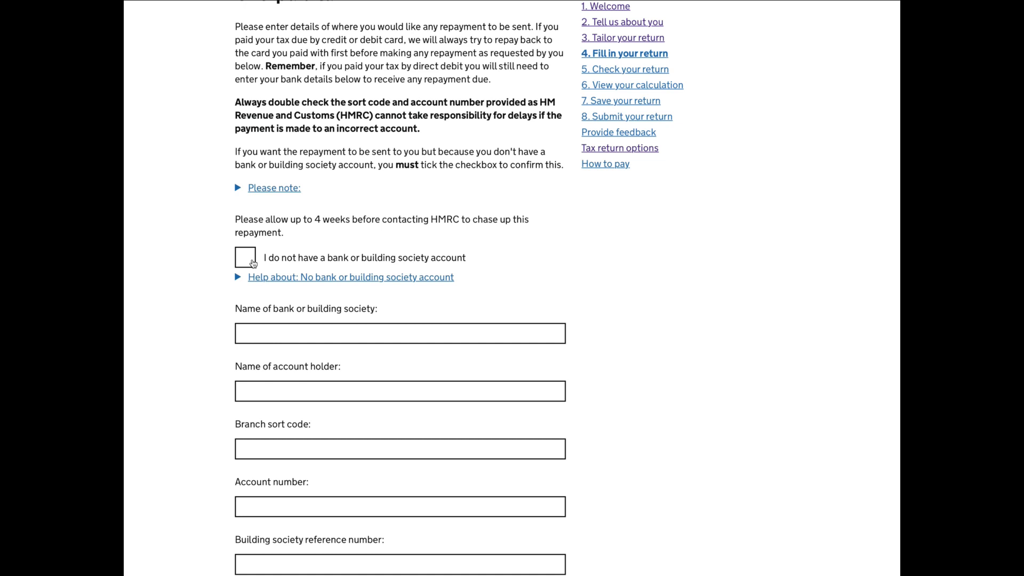
left_click(253, 262)
scroll(290, 284, "down", 3)
scroll(291, 284, "down", 4)
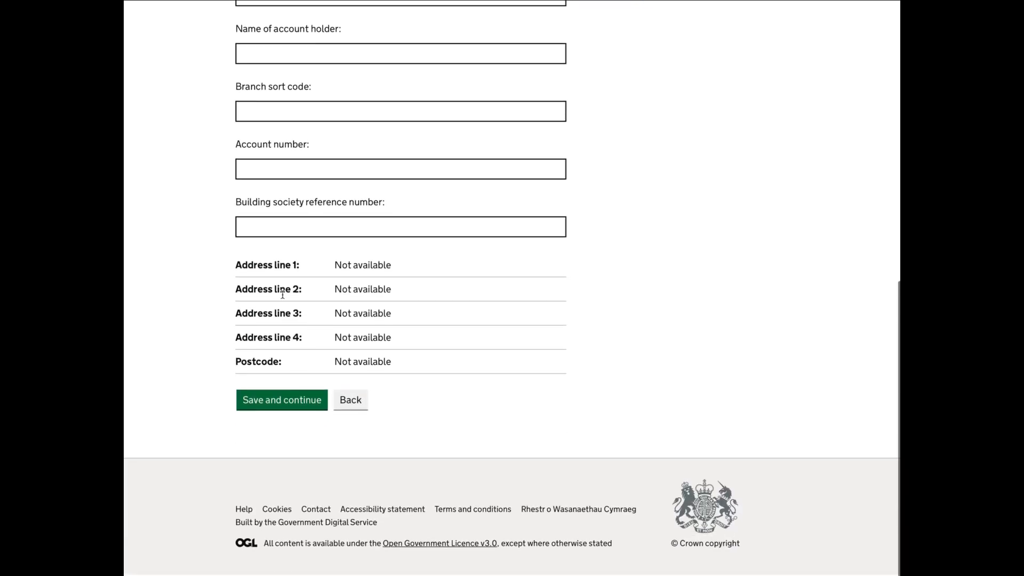
left_click(299, 406)
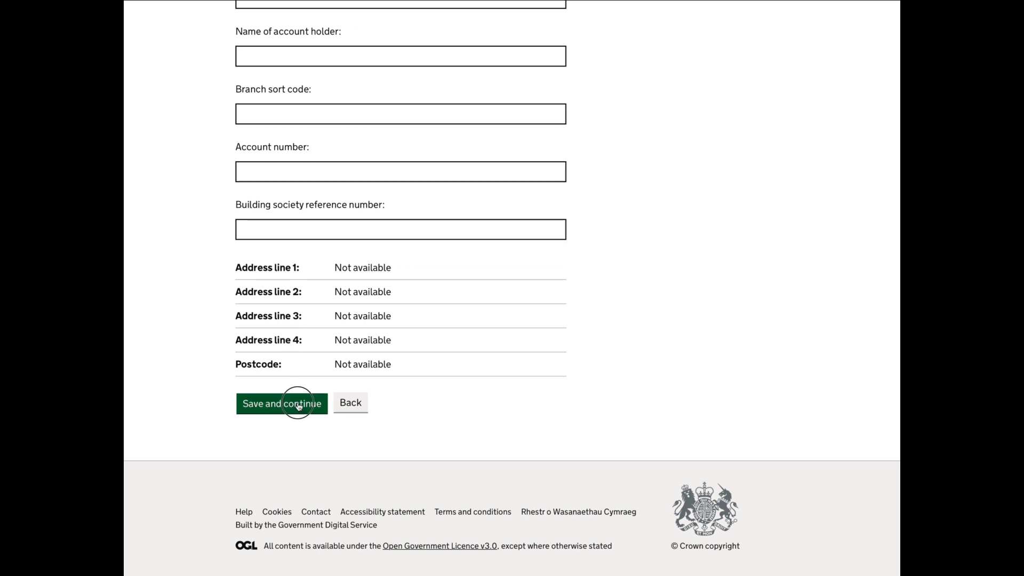
Answer No to collecting tax owed through the 2021-22 and 2020-21 PAYE tax codes, and save the answers.
scroll(298, 407, "down", 1)
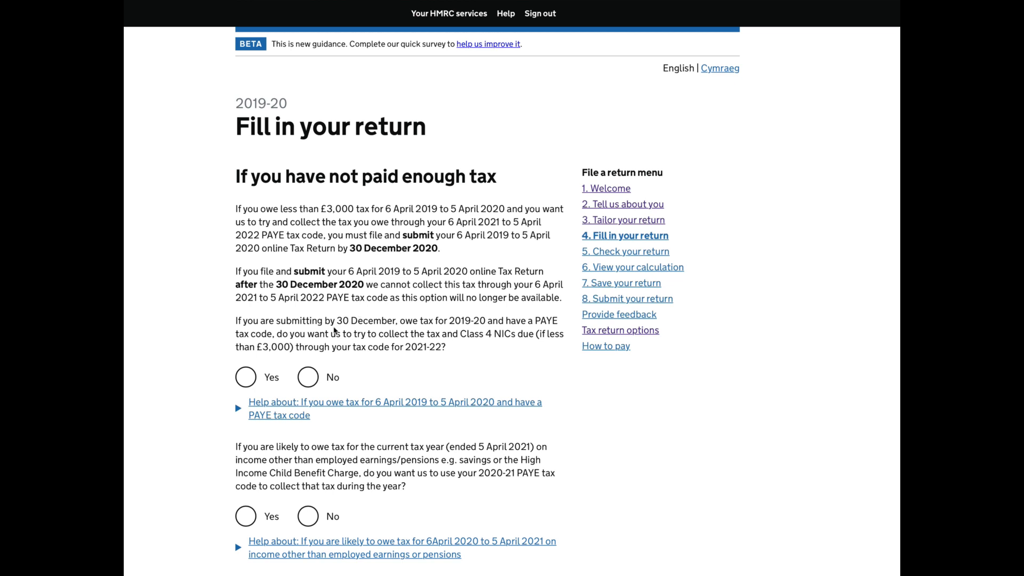
left_click(309, 377)
scroll(413, 387, "down", 1)
scroll(413, 386, "down", 3)
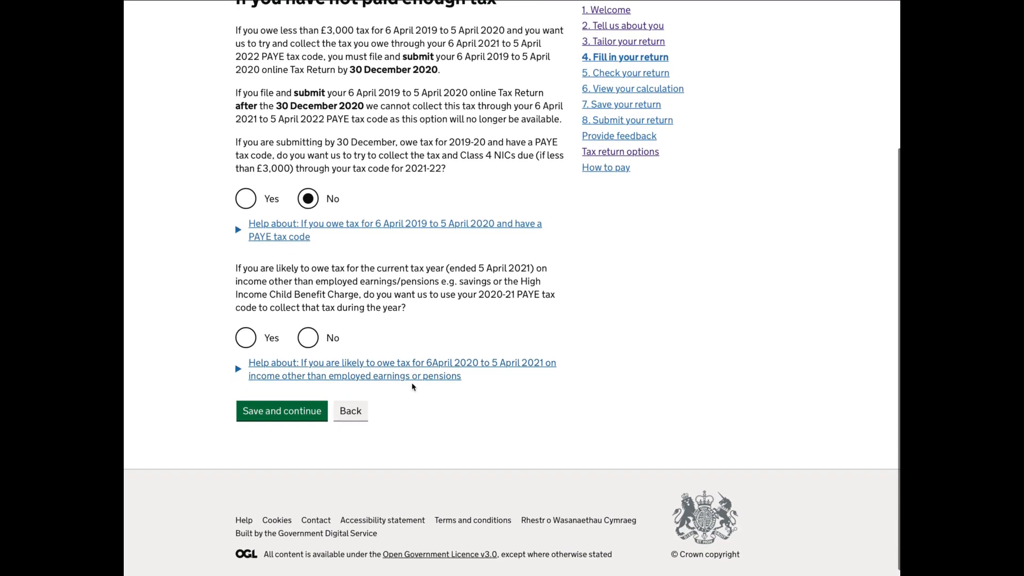
left_click(312, 344)
scroll(309, 373, "down", 1)
left_click(303, 402)
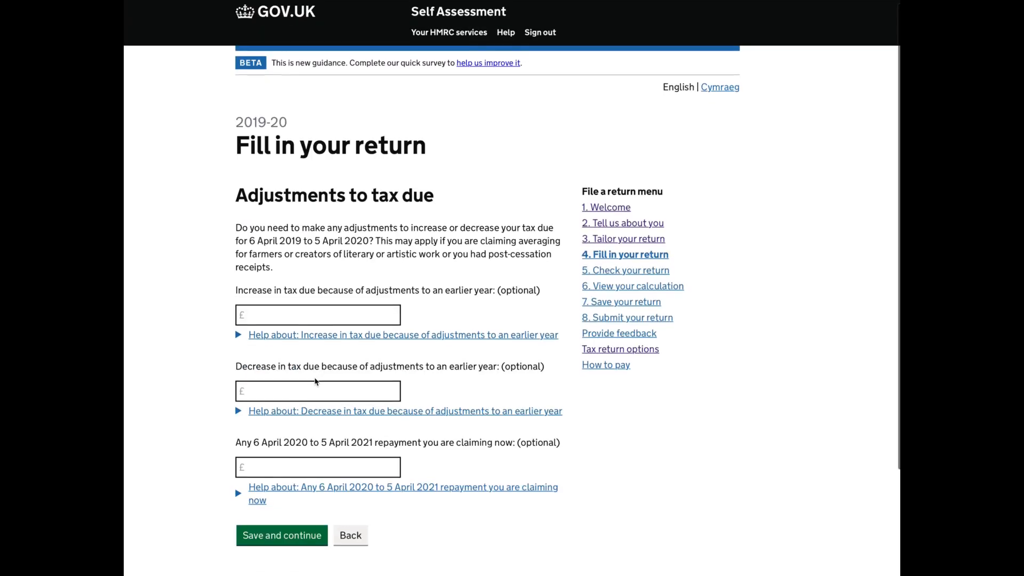
Save the adjustments to tax due page blank, and answer Yes to the return containing provisional figures.
scroll(315, 381, "down", 1)
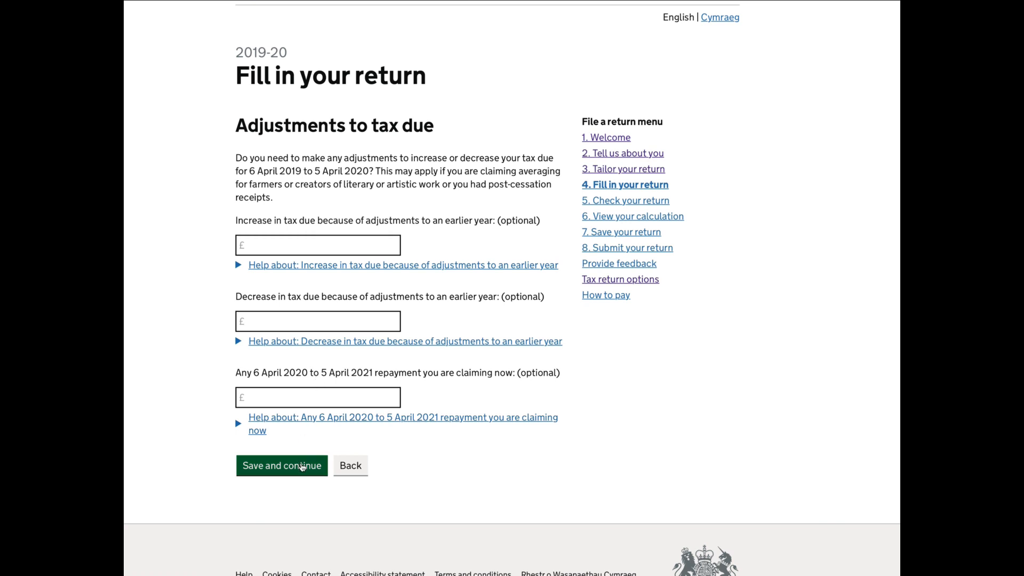
left_click(303, 467)
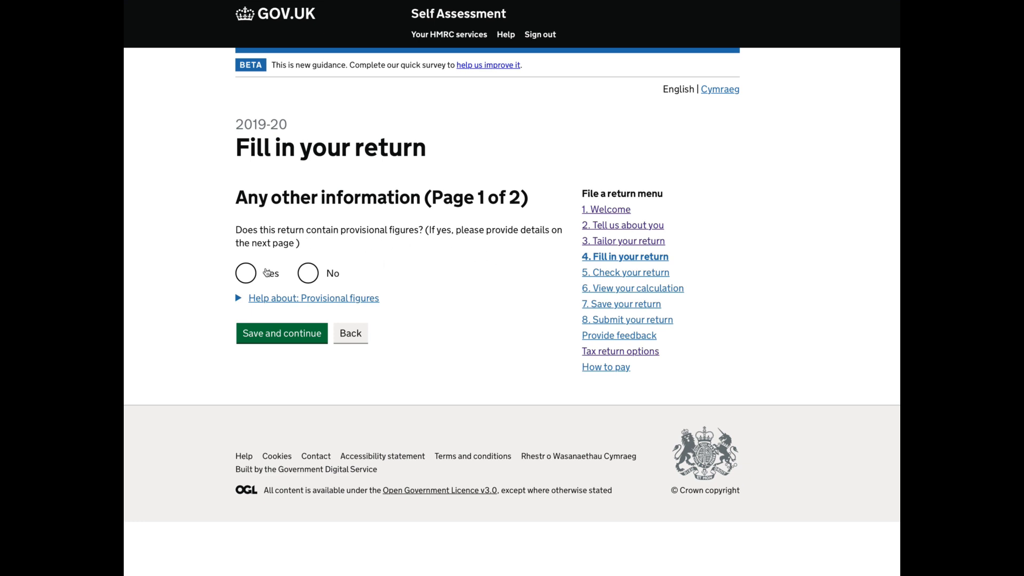
left_click(253, 279)
left_click(281, 342)
Enter "Income Expenses Not yet complete" as other information, answer No to adding an attachment, and save page 2.
left_click(272, 268)
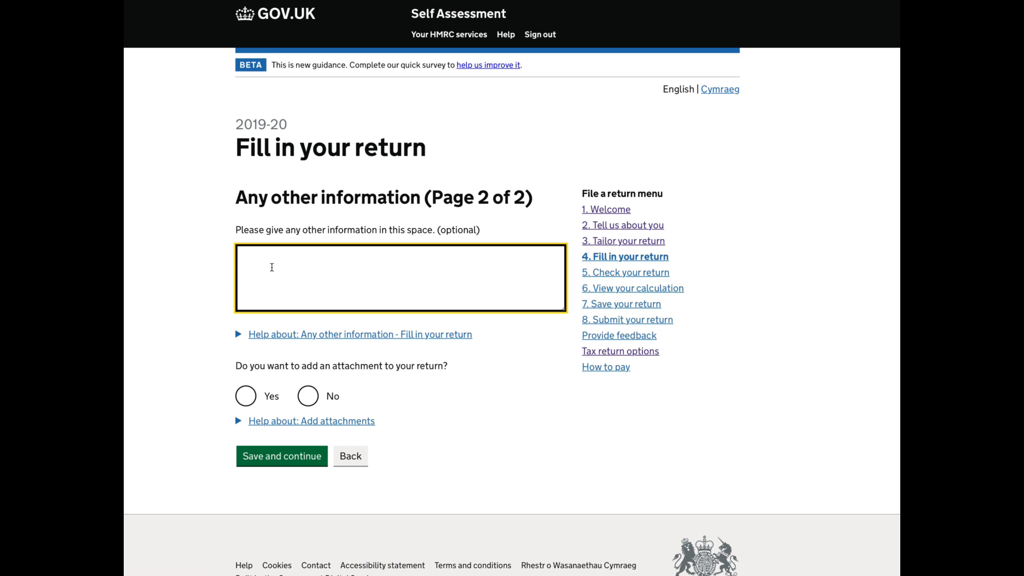
type("Income Exoenses")
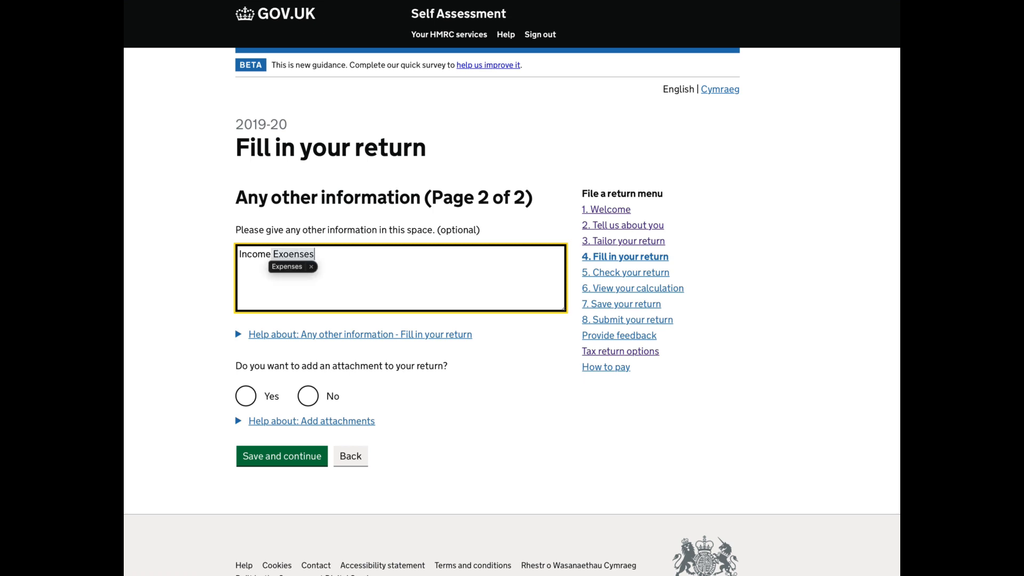
left_click(287, 267)
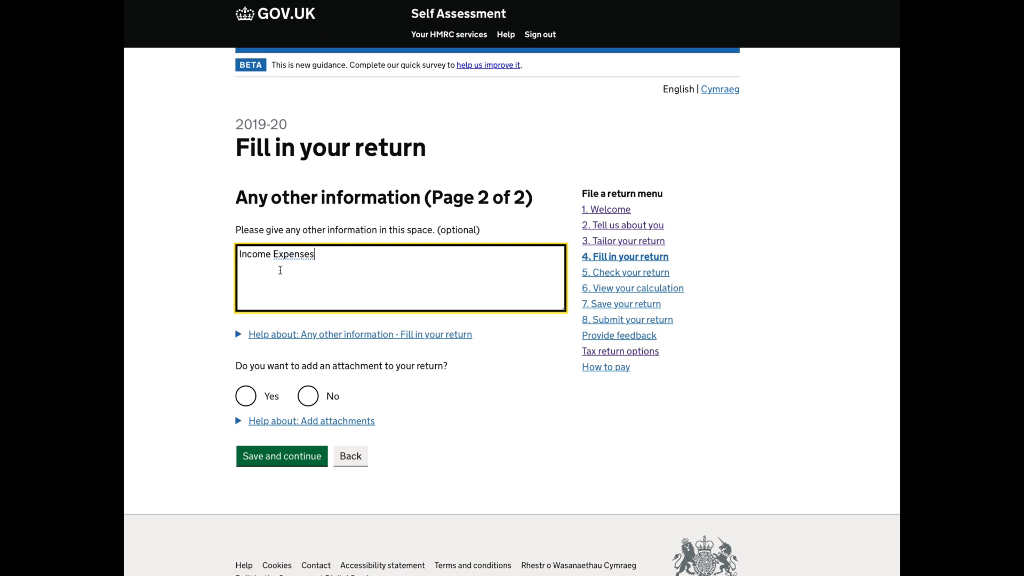
type("Not yet complete")
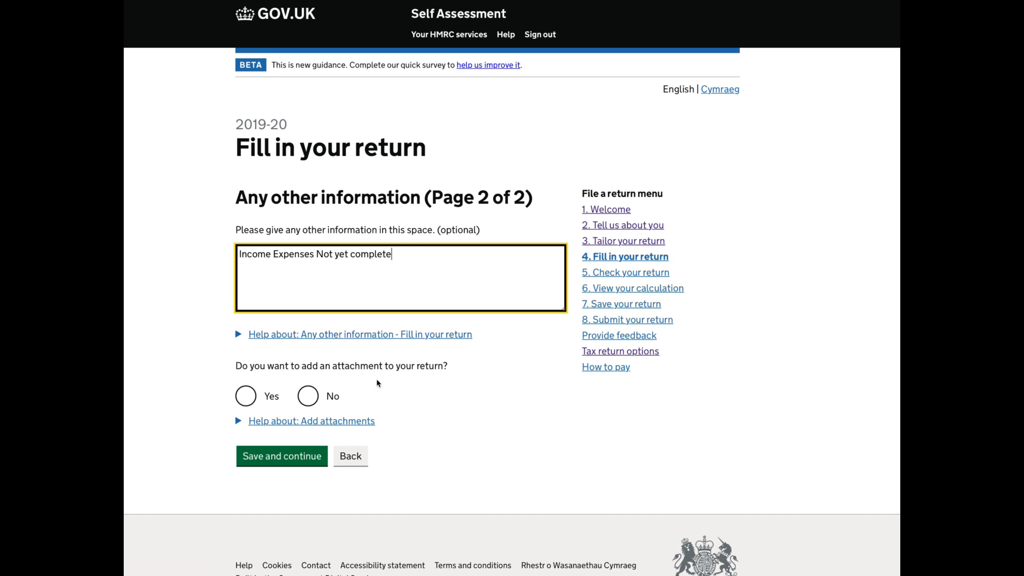
left_click(312, 397)
left_click(276, 463)
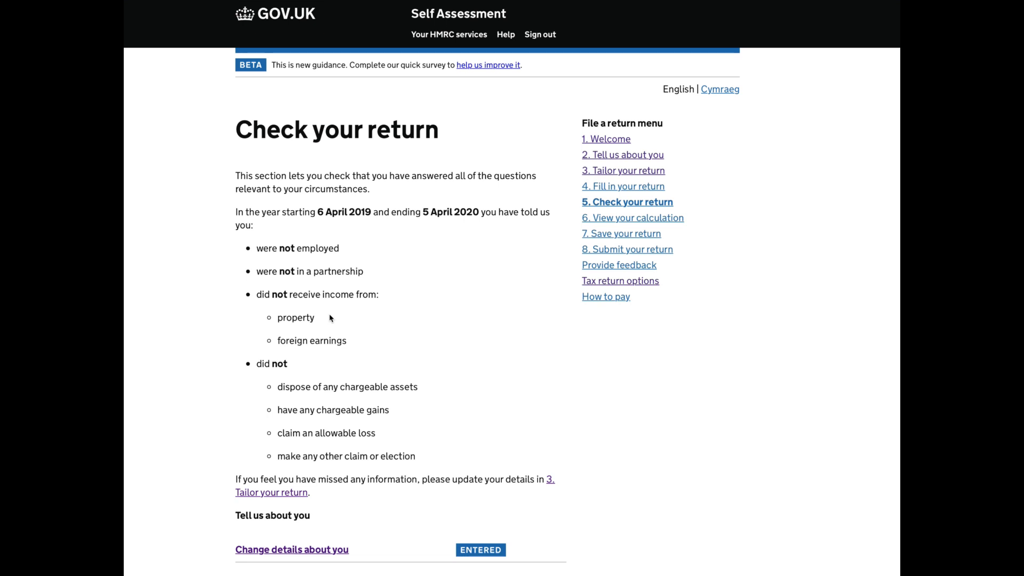
Review the entry status of every section on the Check your return page and continue to the tax calculation.
scroll(329, 318, "down", 4)
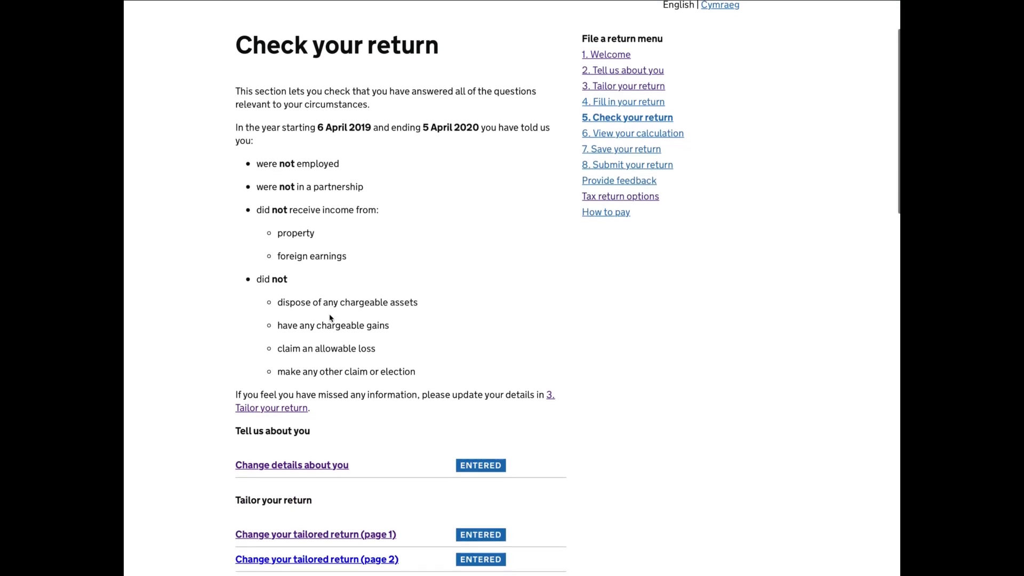
scroll(330, 317, "down", 5)
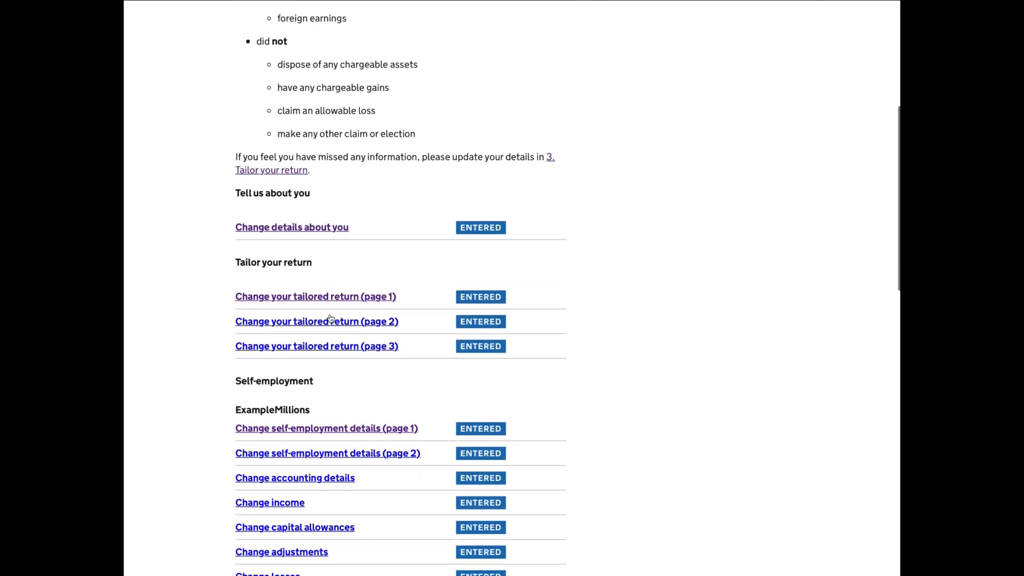
scroll(330, 318, "down", 5)
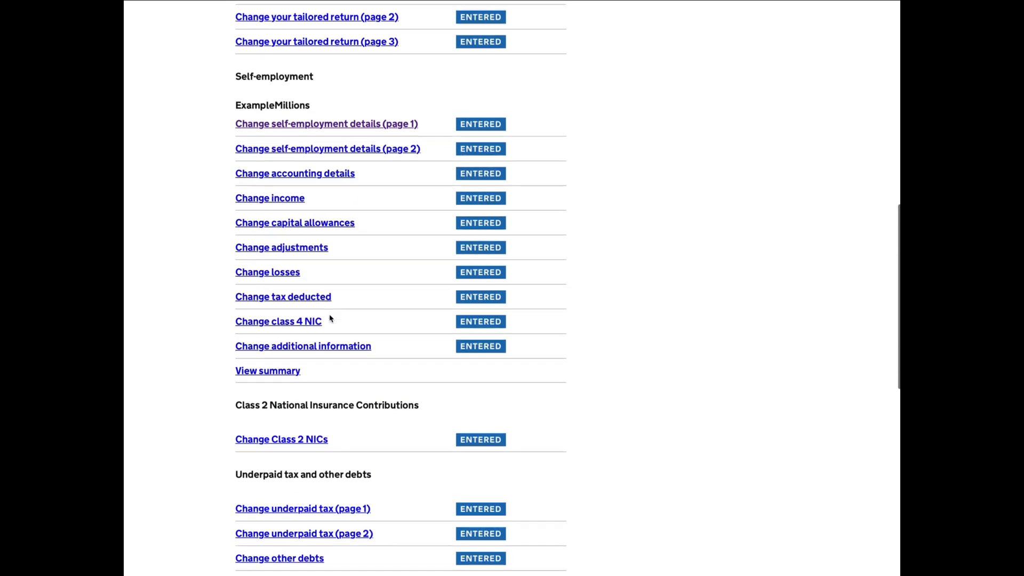
scroll(330, 318, "down", 6)
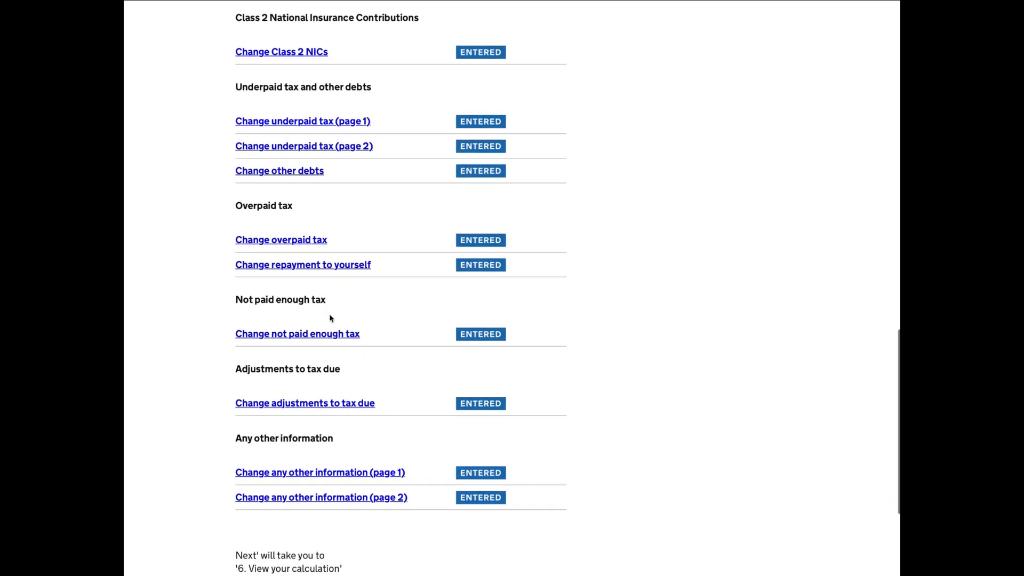
scroll(330, 318, "down", 2)
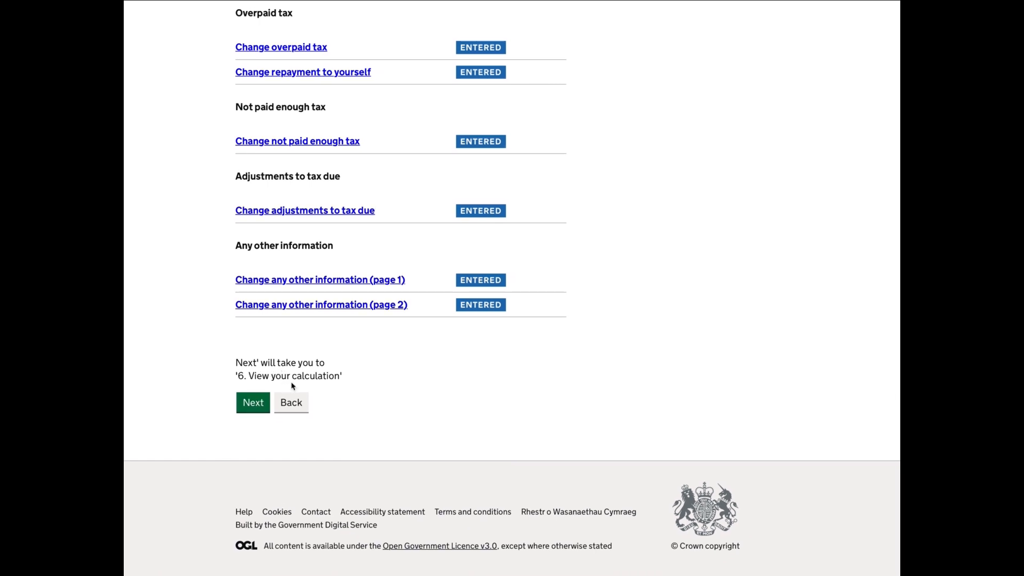
left_click(254, 404)
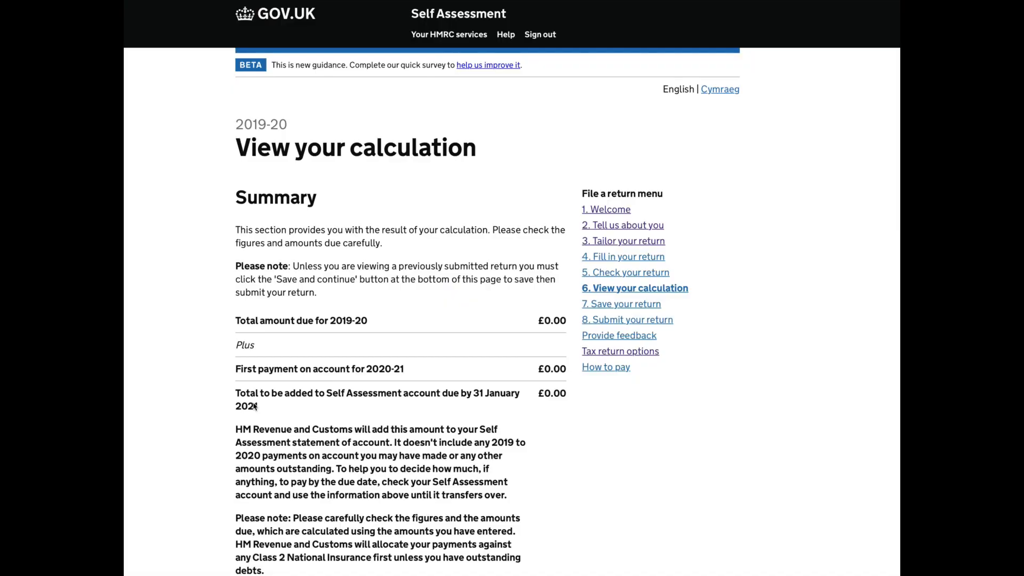
Review the 2019-20 calculation summary with its payments on account, and save it to continue.
scroll(277, 408, "down", 2)
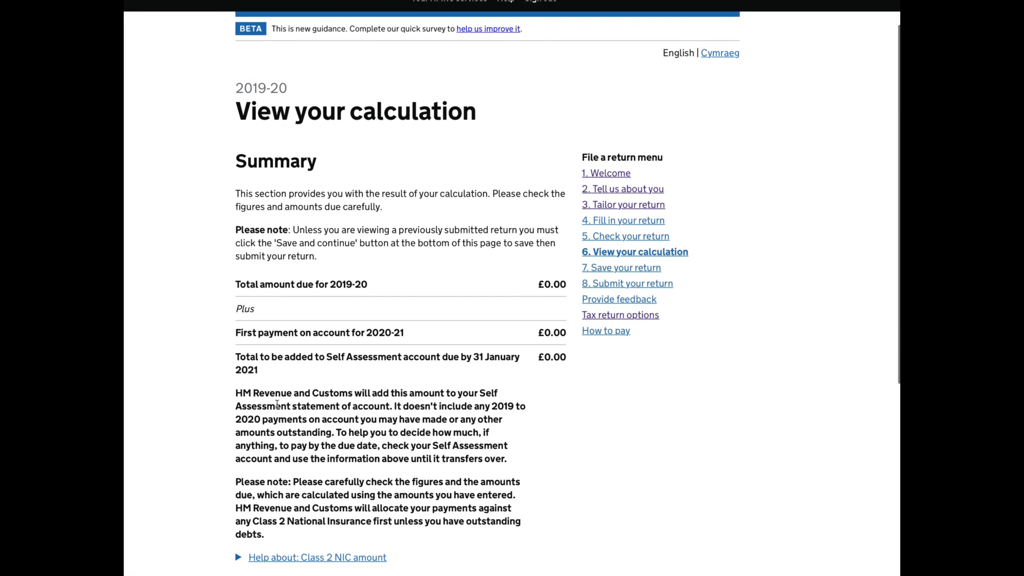
scroll(277, 404, "down", 2)
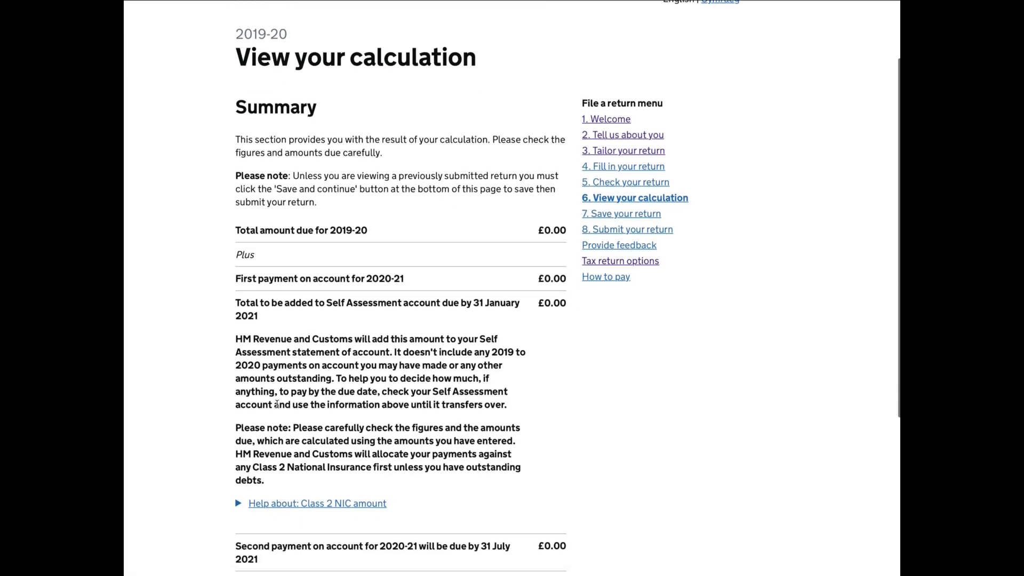
scroll(277, 404, "down", 2)
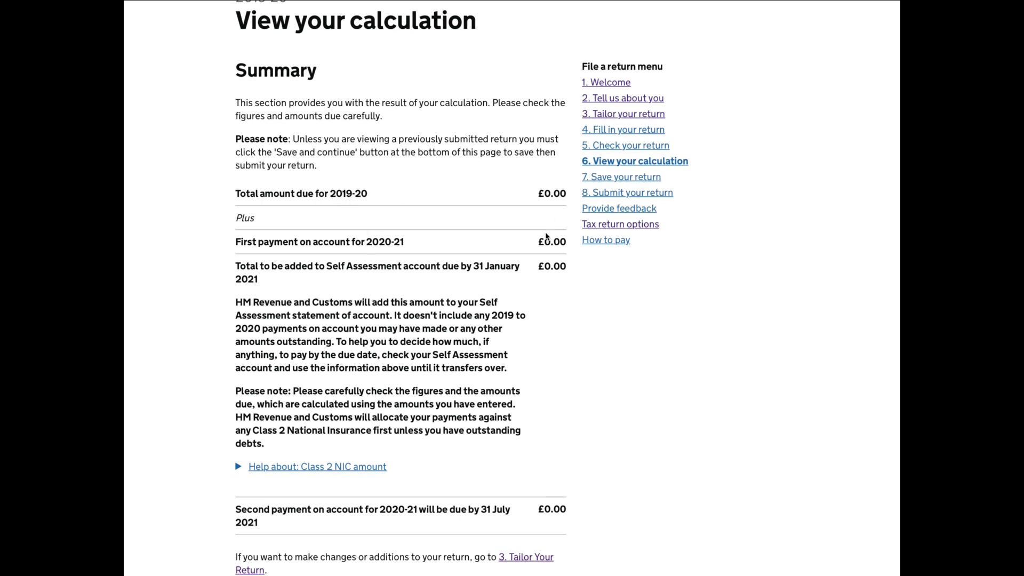
scroll(475, 293, "down", 3)
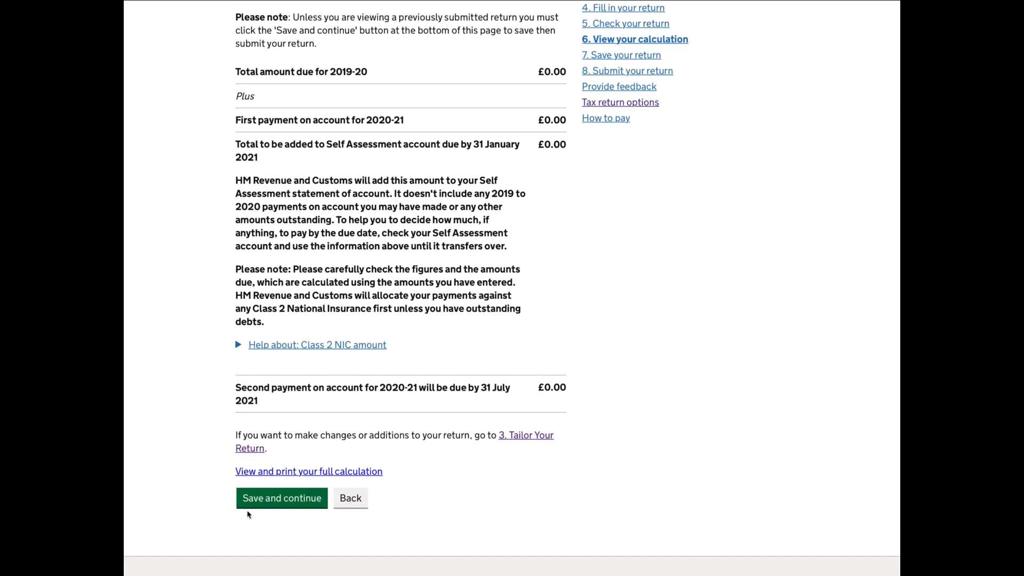
scroll(269, 482, "down", 1)
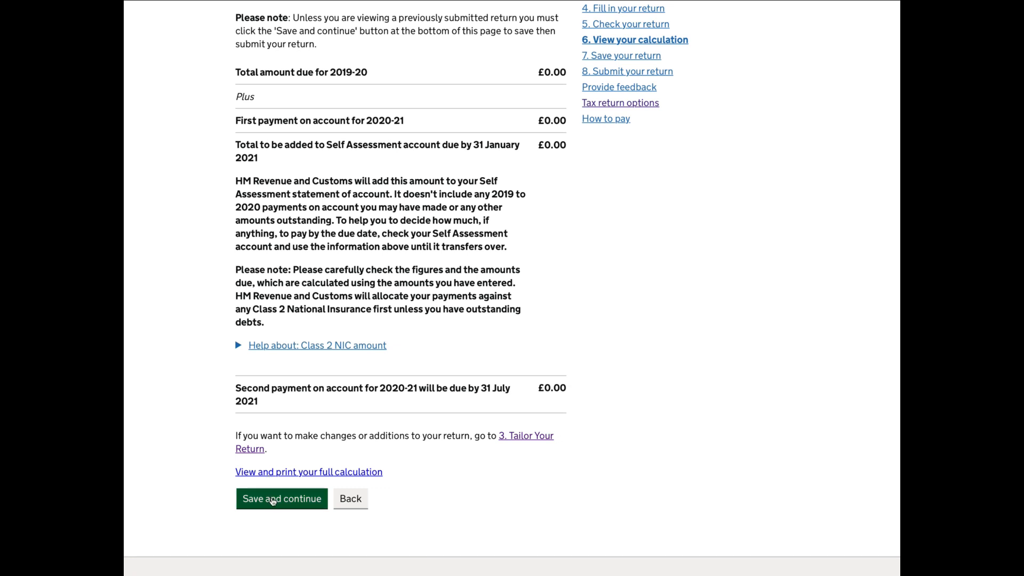
left_click(272, 500)
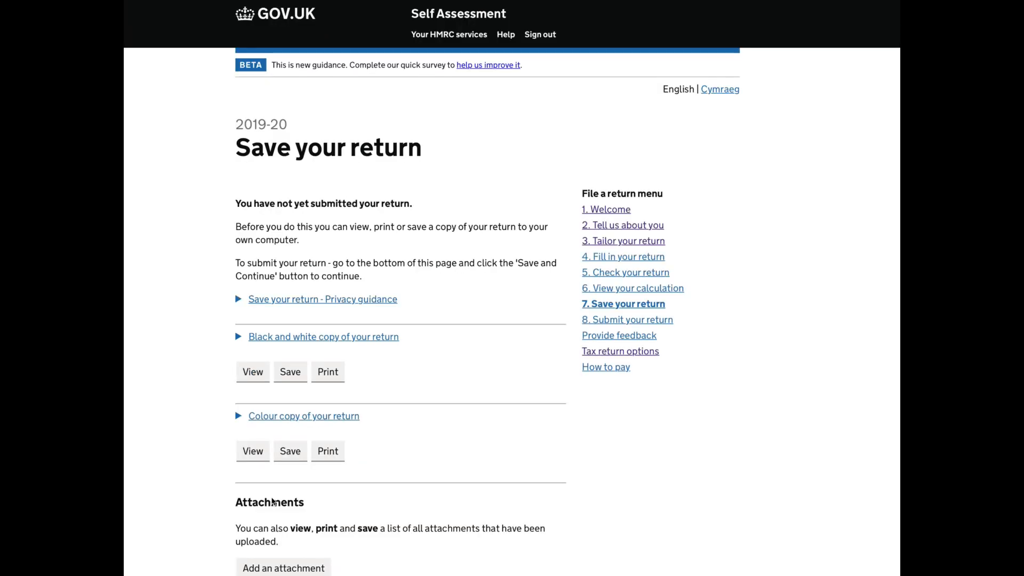
Look through the options for keeping a copy of the return and managing attachments on the Save your return page.
scroll(272, 502, "down", 2)
scroll(273, 502, "down", 1)
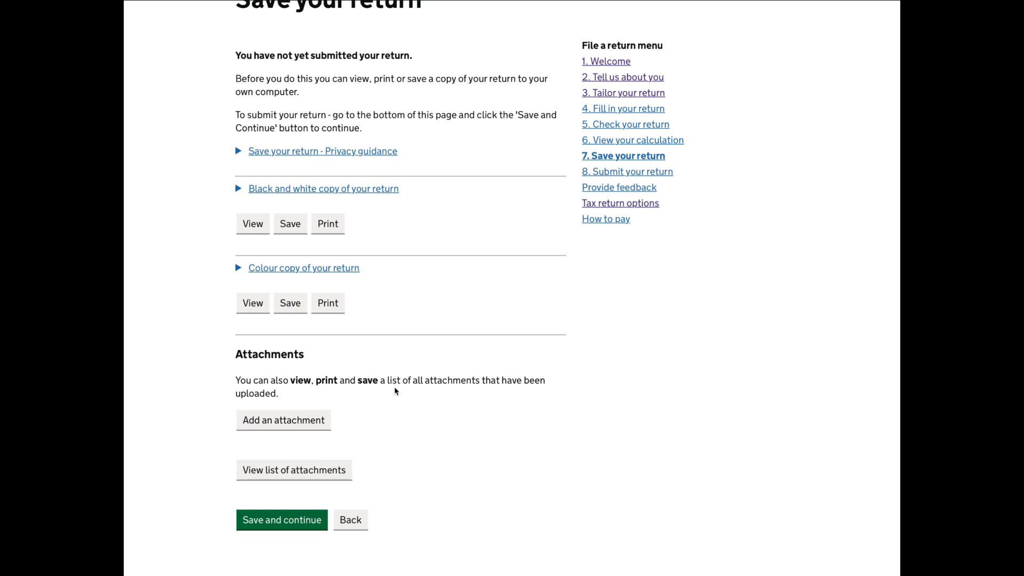
scroll(395, 391, "down", 2)
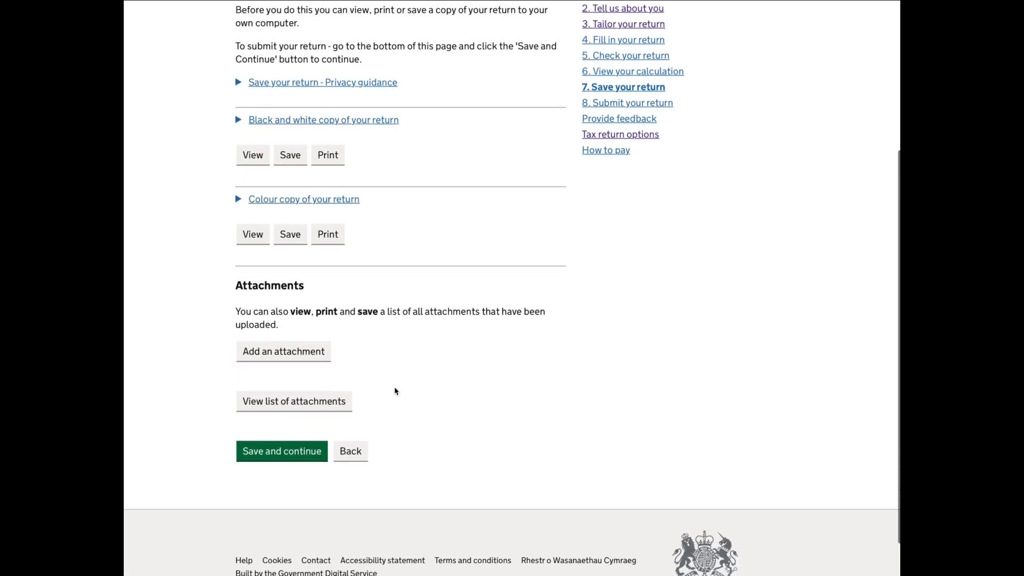